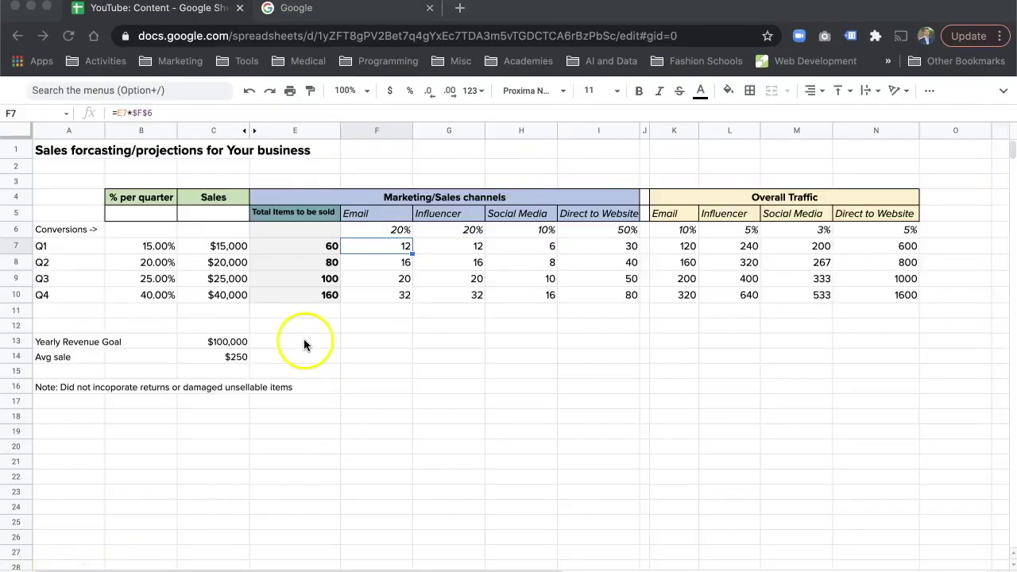
- Examine the Yearly Revenue Goal and Avg sale inputs and the Sales formulas for Q1 through Q4
{"action": "left_click", "coordinate": [209, 341]}
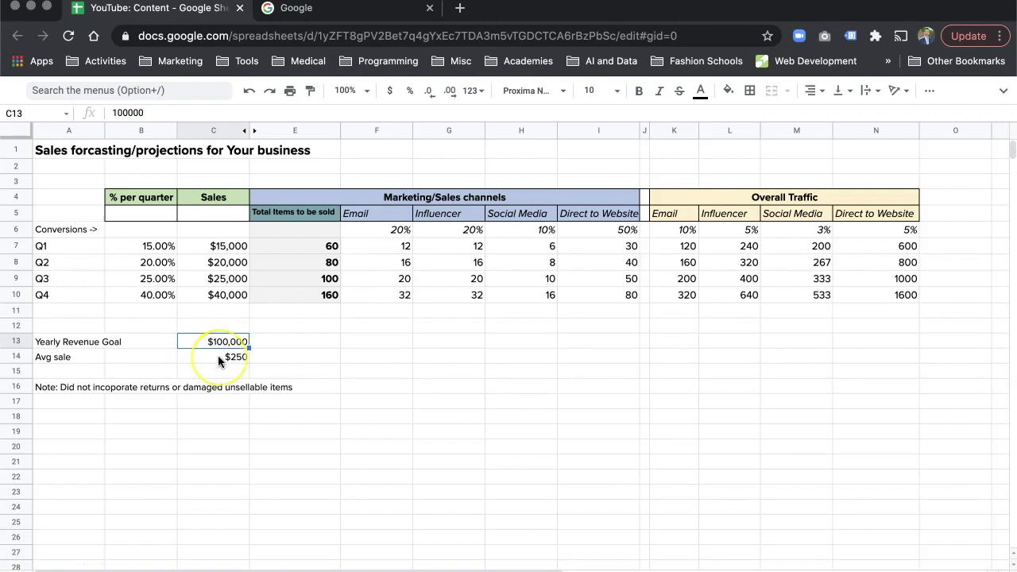
{"action": "left_click", "coordinate": [217, 359]}
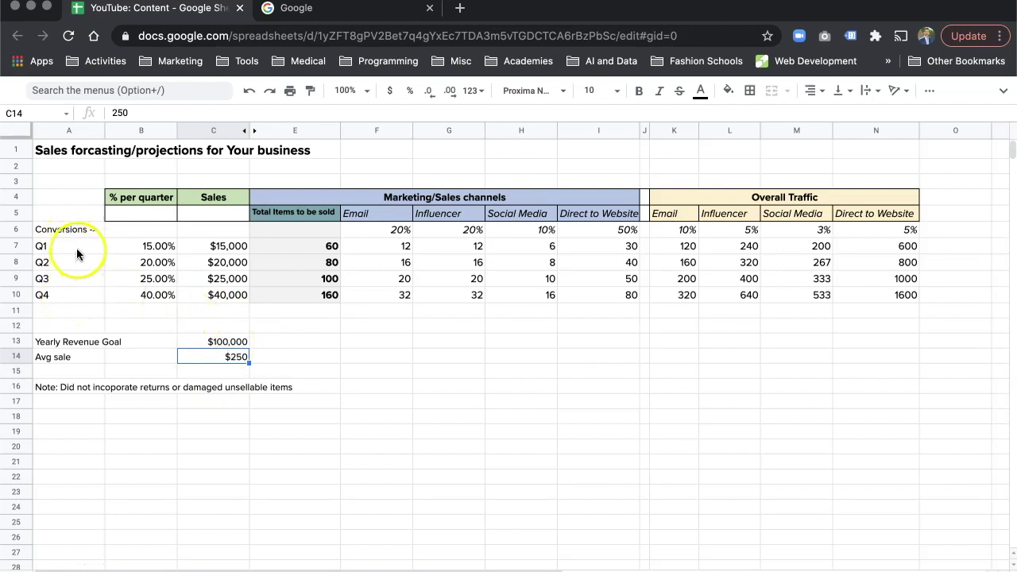
{"action": "left_click", "coordinate": [232, 344]}
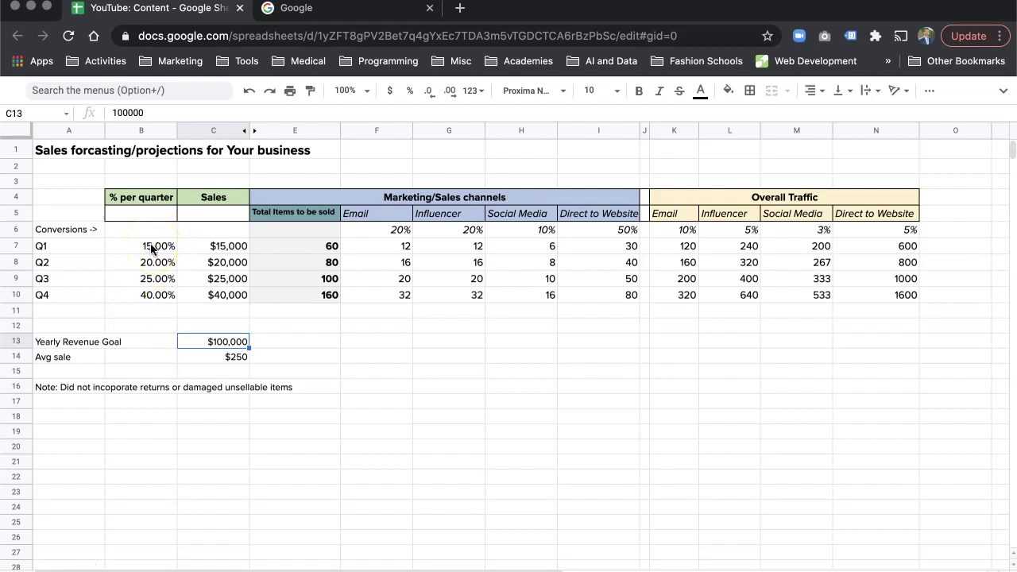
{"action": "left_click", "coordinate": [226, 248]}
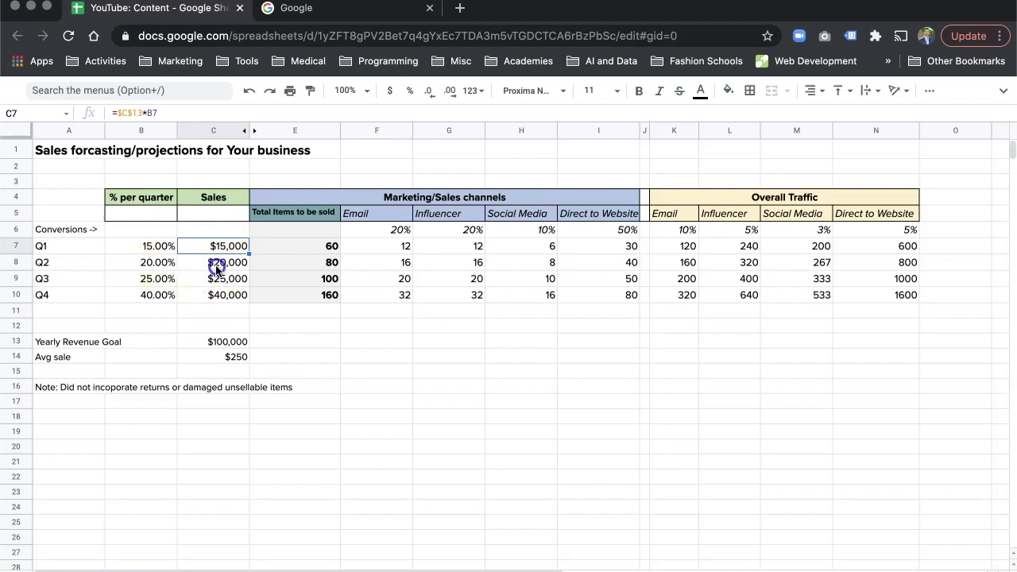
{"action": "left_click", "coordinate": [216, 268]}
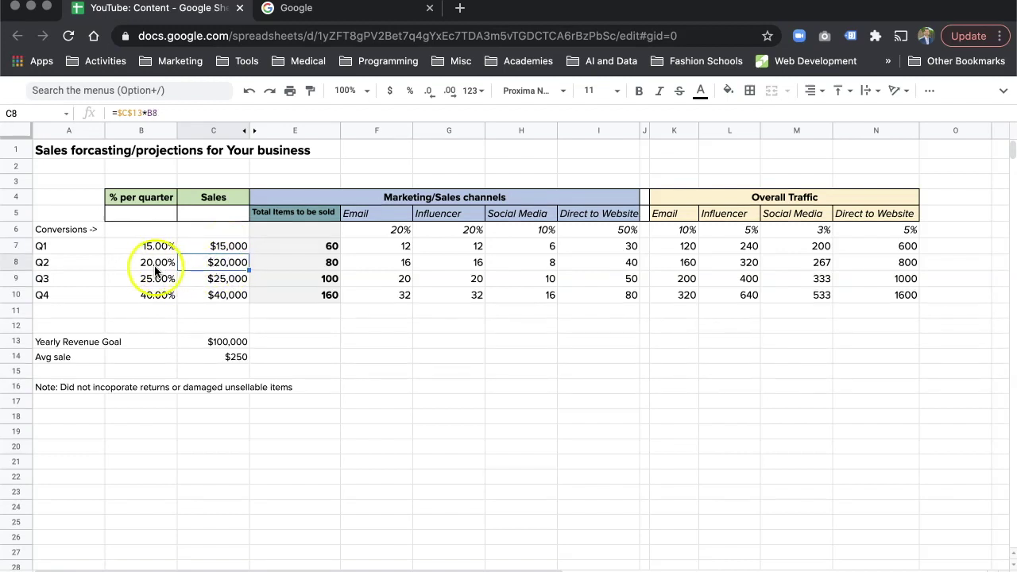
{"action": "left_click", "coordinate": [225, 279]}
{"action": "left_click", "coordinate": [227, 298]}
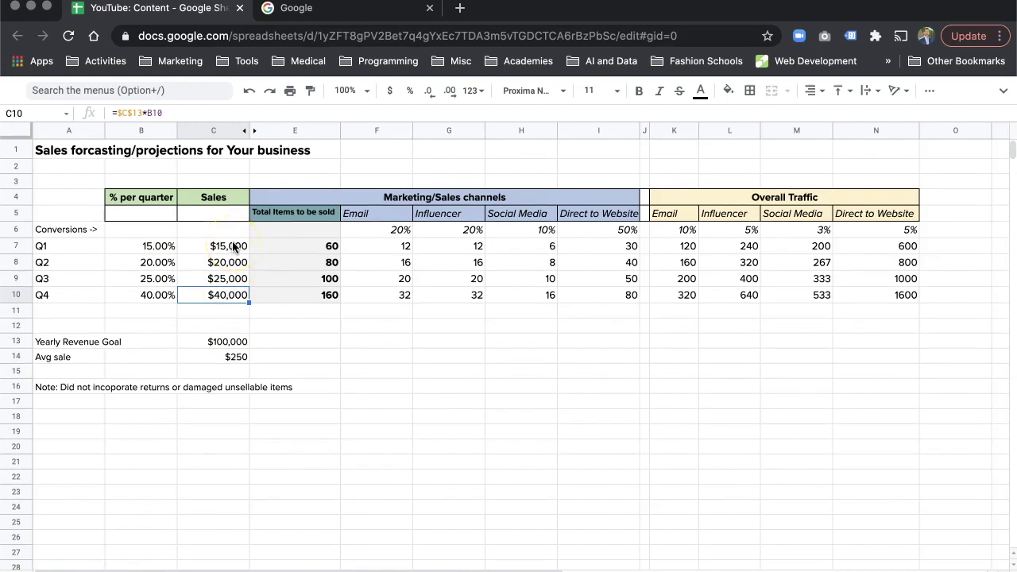
- Examine how the Q1 total items to be sold derives from the Q1 sales and the average sale
{"action": "left_click", "coordinate": [240, 357]}
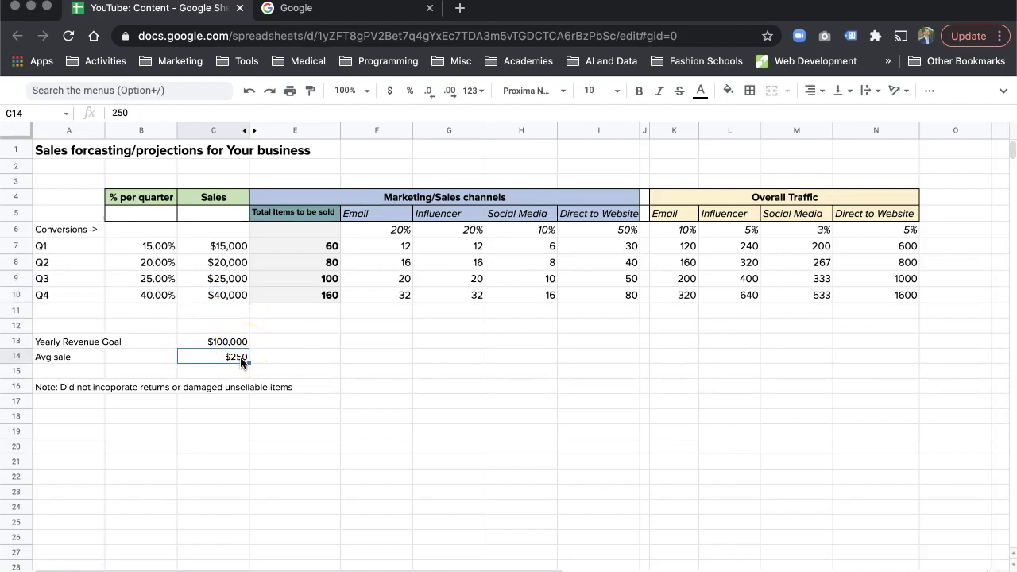
{"action": "left_click", "coordinate": [236, 248]}
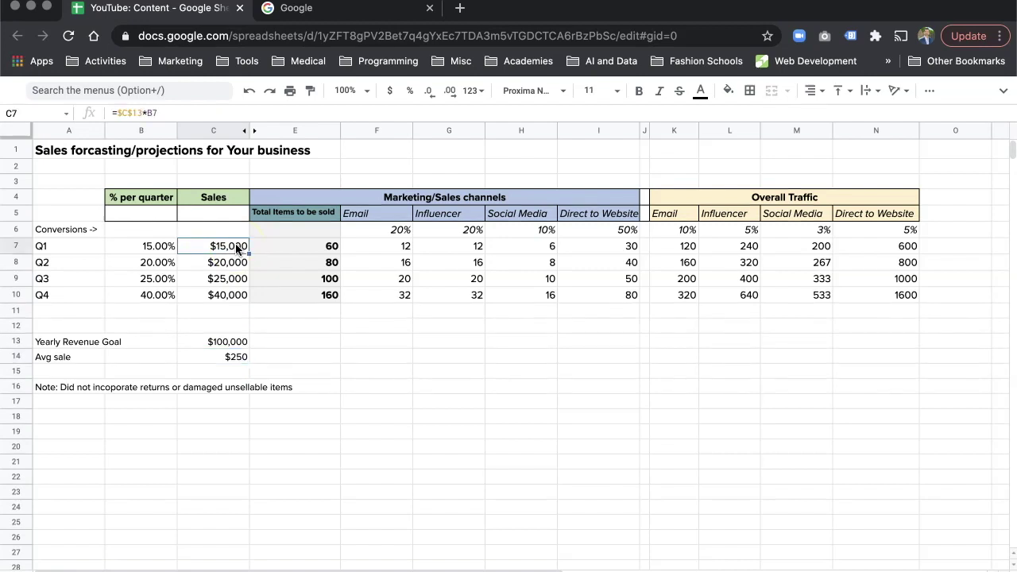
{"action": "left_click", "coordinate": [287, 246]}
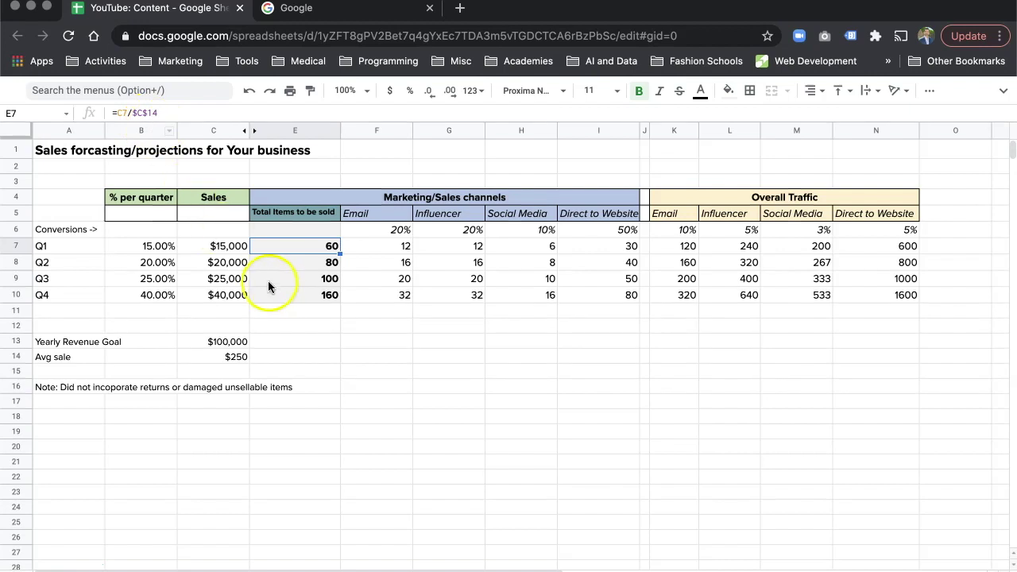
{"action": "left_click", "coordinate": [231, 245]}
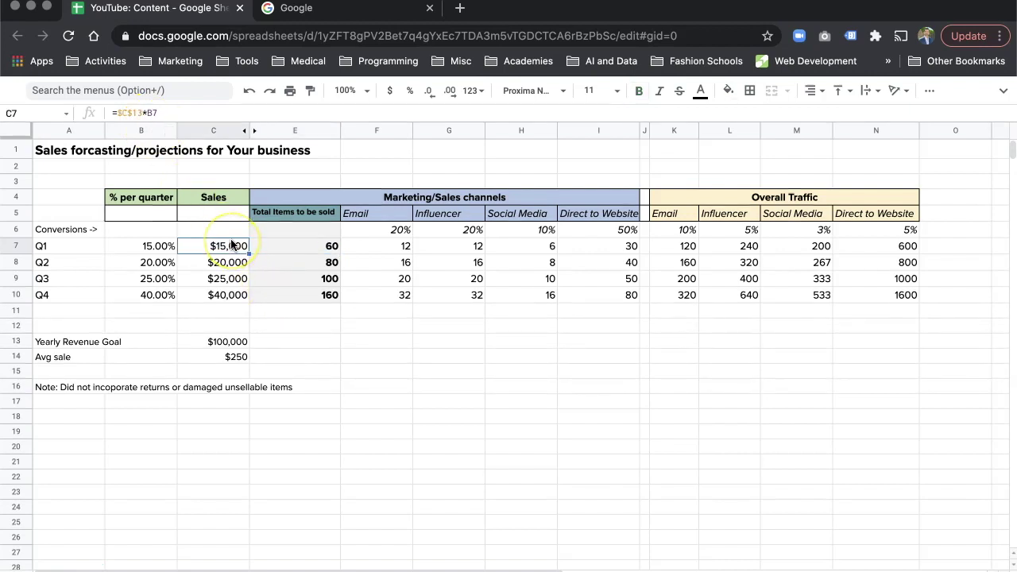
{"action": "left_click", "coordinate": [224, 363]}
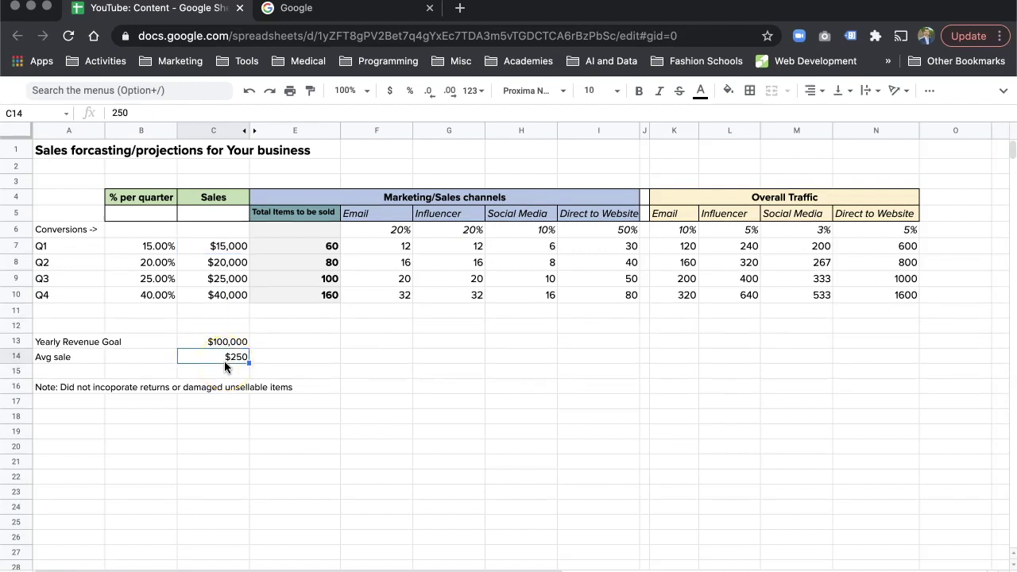
{"action": "left_click", "coordinate": [319, 247]}
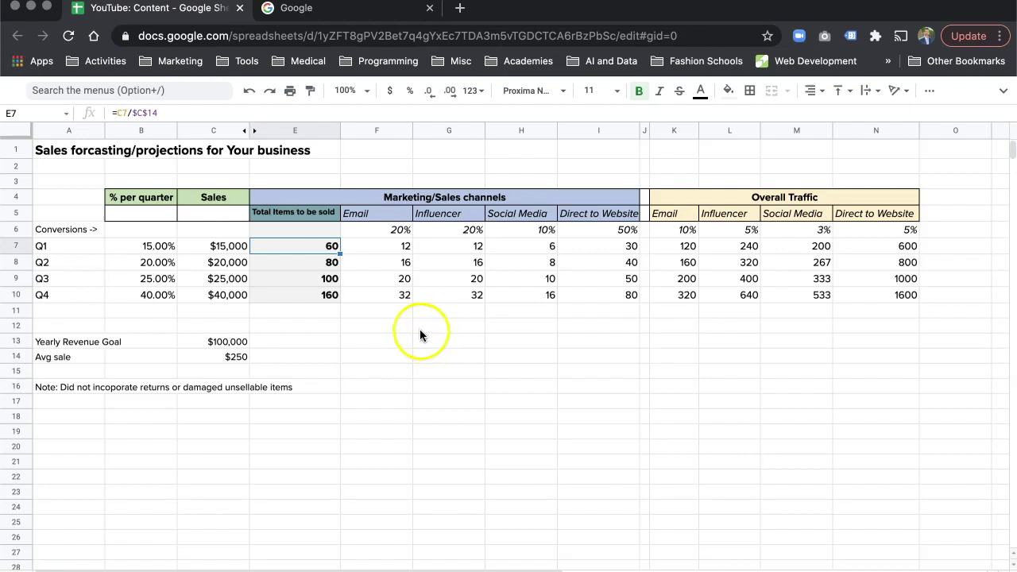
- Review the four Marketing/Sales channel headings and their percentages in the Conversions row, F6:I6
{"action": "left_click", "coordinate": [391, 215]}
{"action": "left_click", "coordinate": [459, 216]}
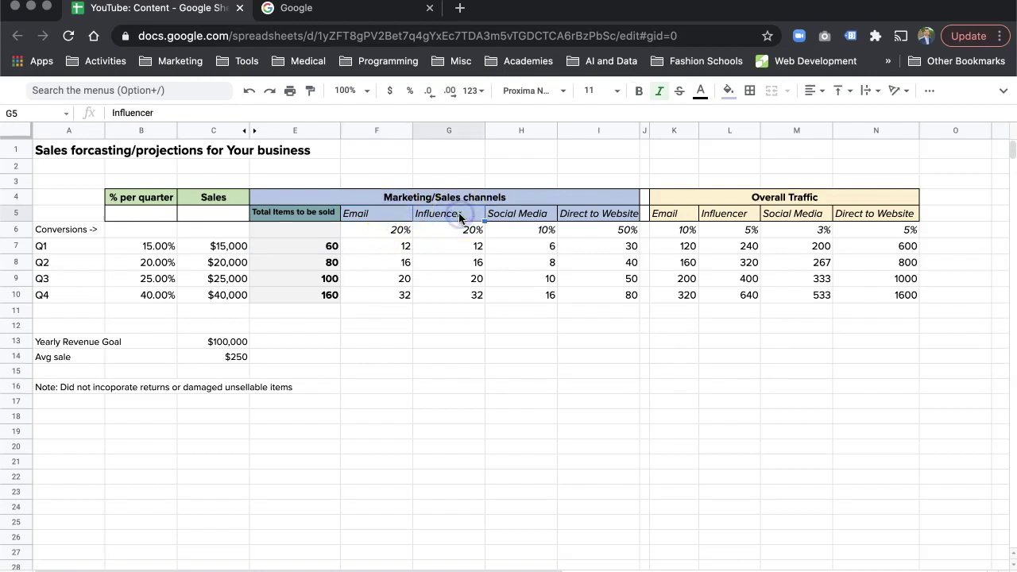
{"action": "left_click", "coordinate": [519, 213]}
{"action": "left_click", "coordinate": [592, 214]}
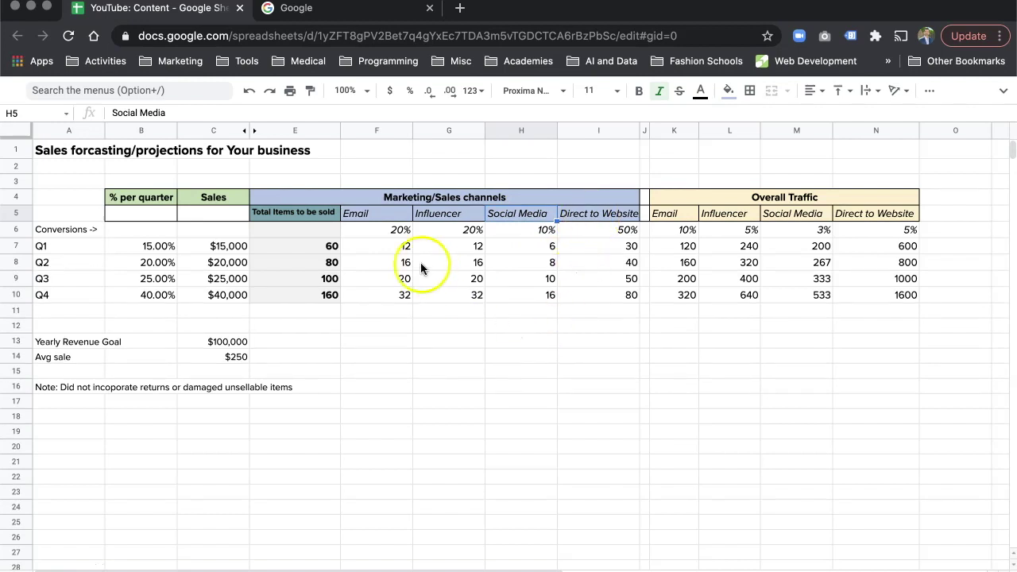
{"action": "left_click", "coordinate": [395, 232]}
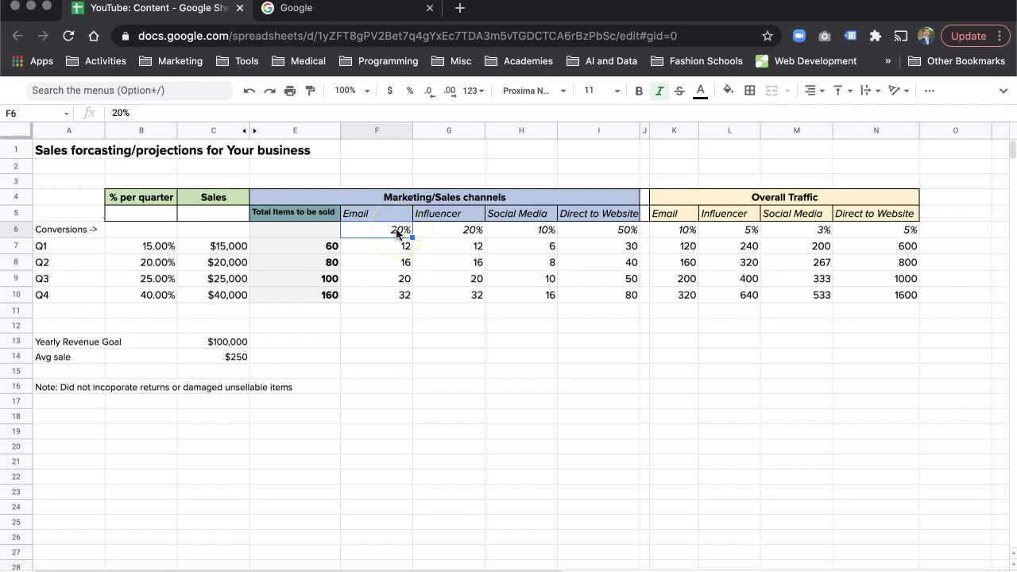
{"action": "left_click", "coordinate": [466, 232]}
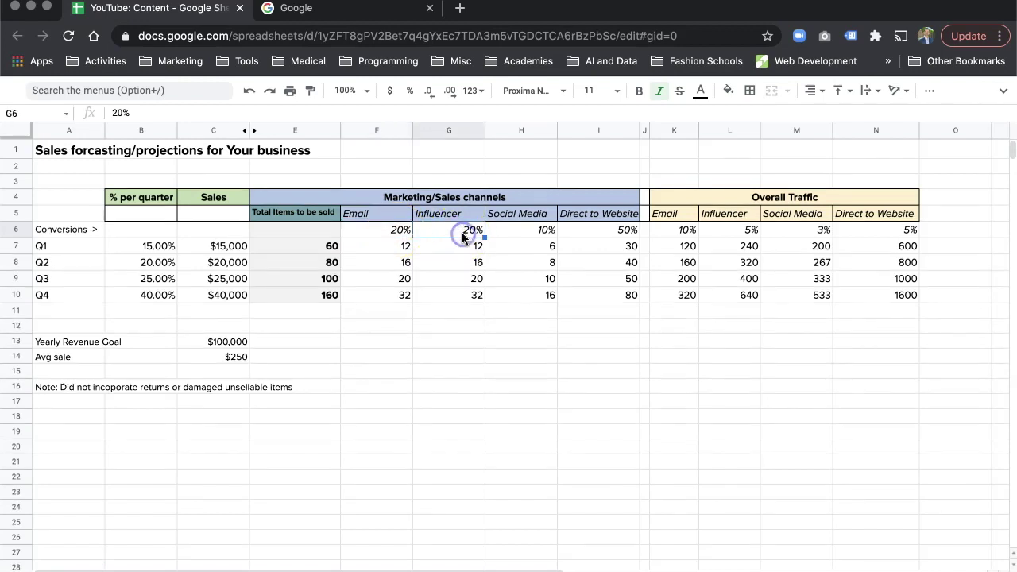
{"action": "left_click", "coordinate": [517, 232]}
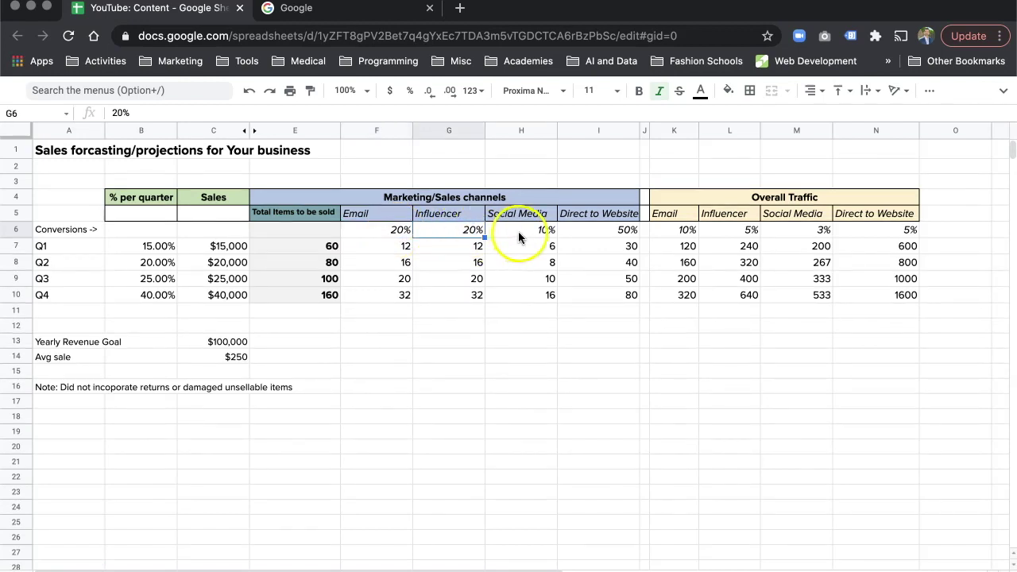
{"action": "left_click", "coordinate": [578, 231]}
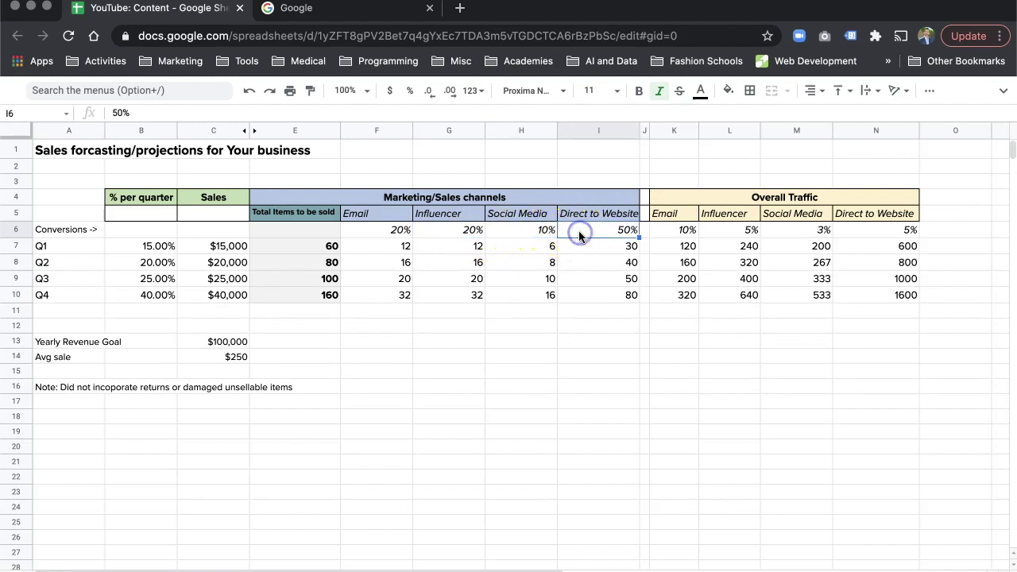
{"action": "left_click", "coordinate": [397, 230]}
{"action": "left_click", "coordinate": [579, 237], "text": "shift"}
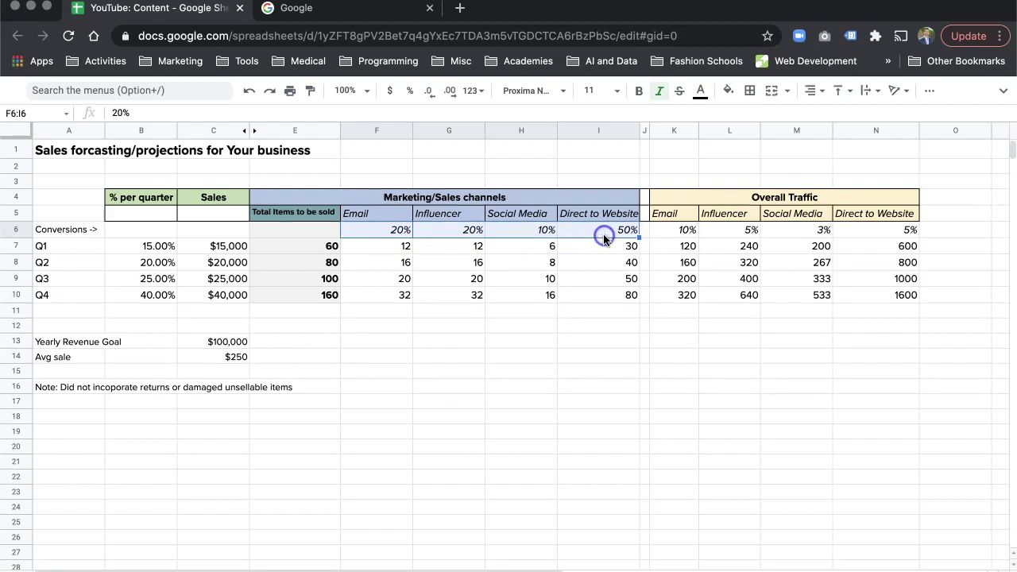
{"action": "left_click", "coordinate": [413, 326]}
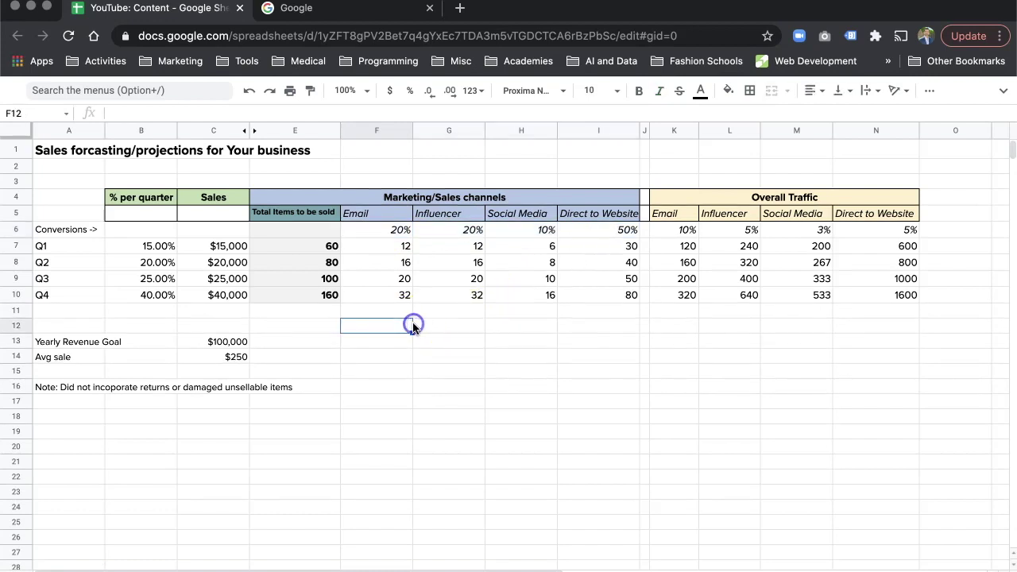
- Under Marketing/Sales channels, set the Email percentage to 15% and the Direct to Website percentage to 55%
{"action": "left_click", "coordinate": [395, 229]}
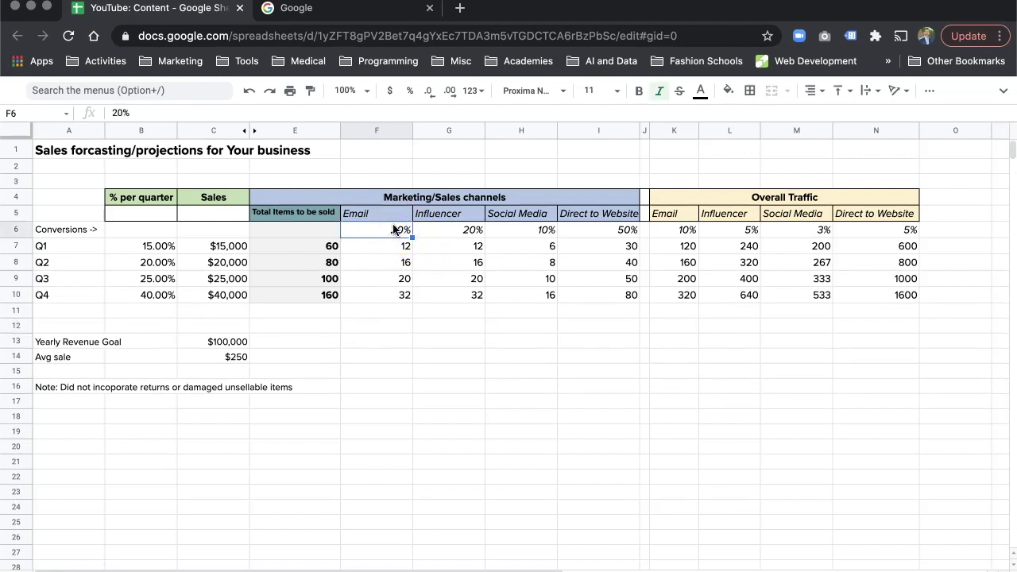
{"action": "type", "text": "15"}
{"action": "left_click", "coordinate": [480, 232]}
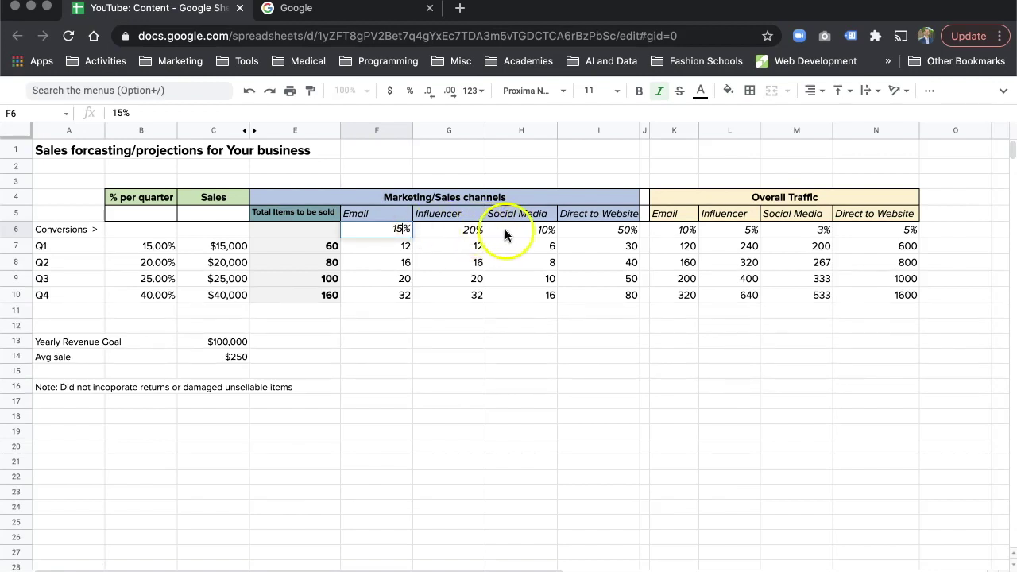
{"action": "left_click", "coordinate": [603, 235]}
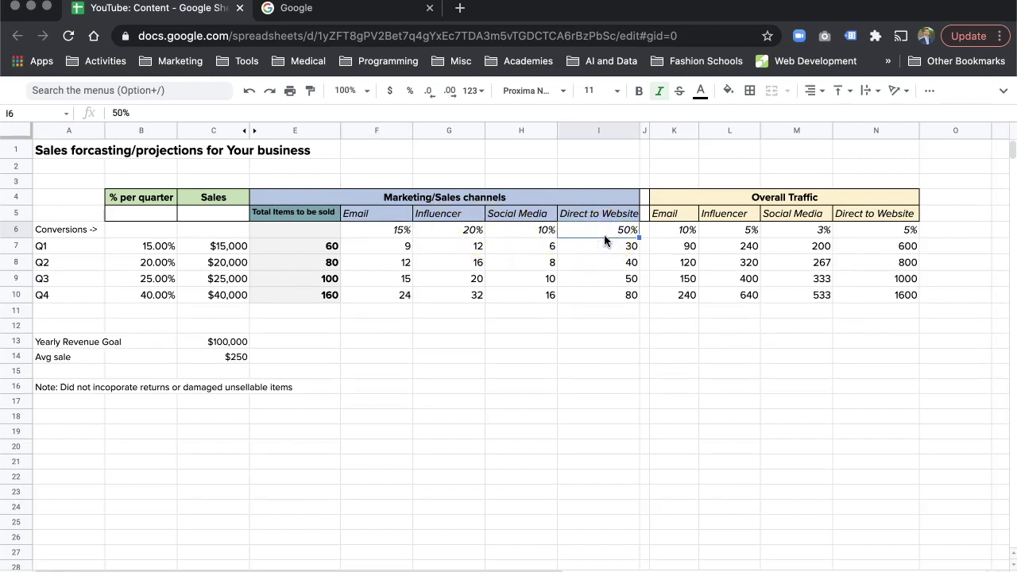
{"action": "type", "text": "55"}
{"action": "left_click", "coordinate": [578, 350]}
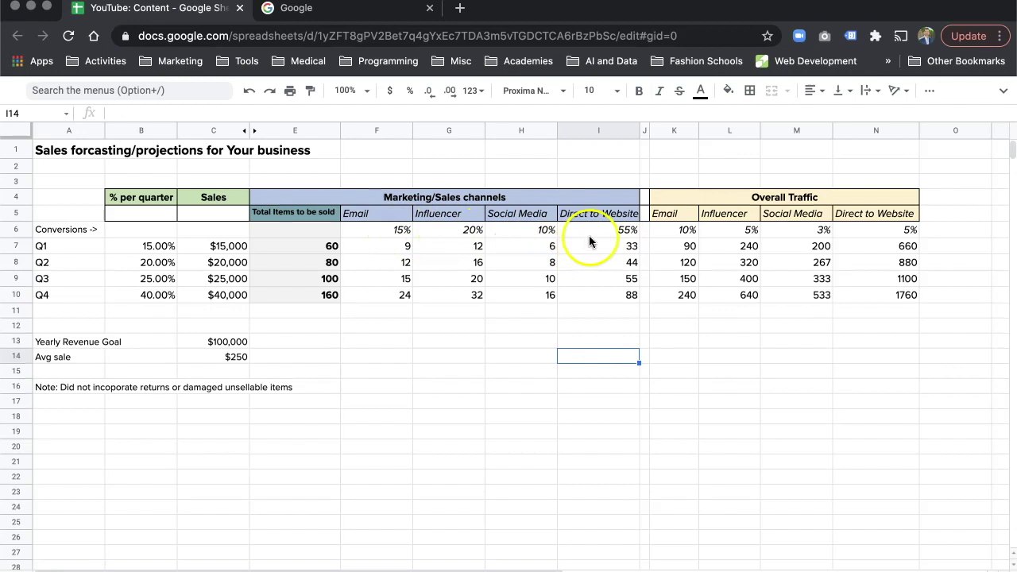
- Examine the Email channel's Q1 to Q4 formulas against the total items to be sold and the Email percentage
{"action": "left_click", "coordinate": [362, 247]}
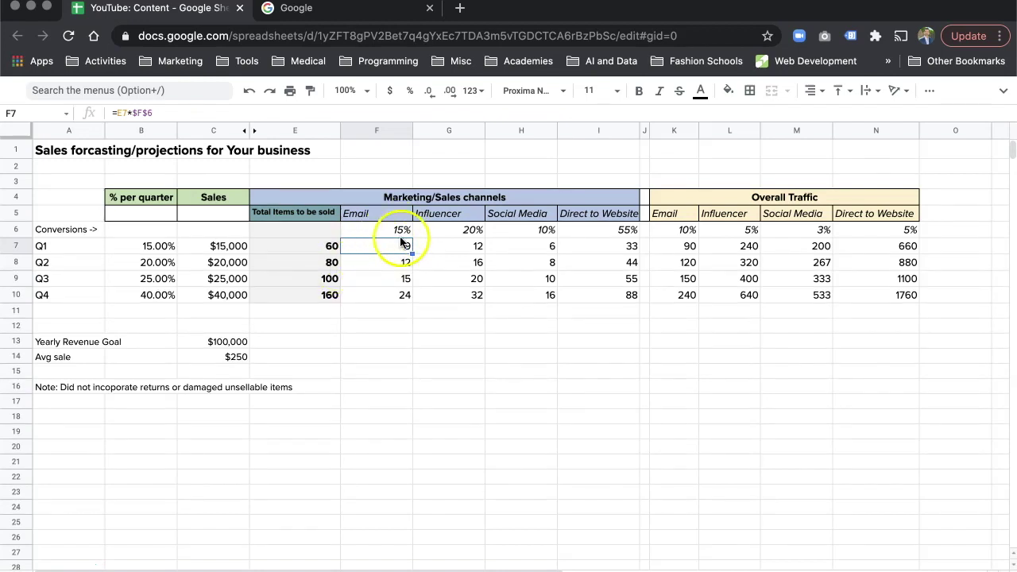
{"action": "left_click", "coordinate": [401, 263]}
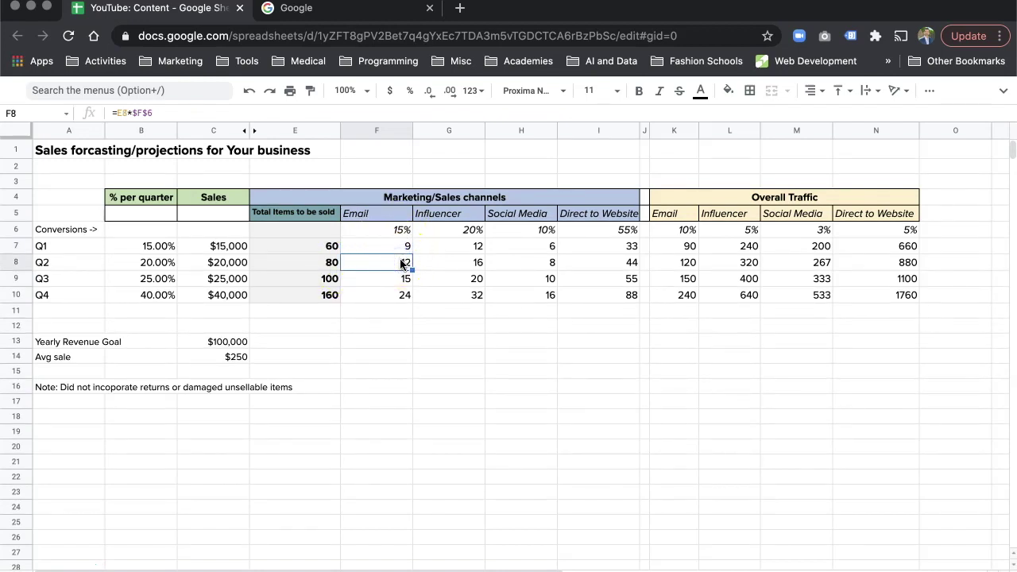
{"action": "left_click", "coordinate": [332, 279]}
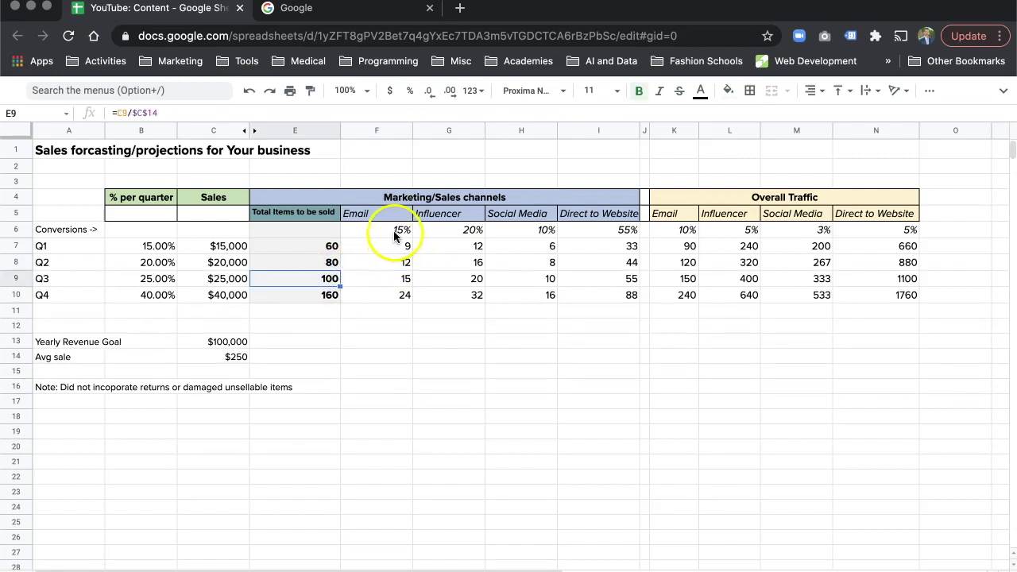
{"action": "left_click", "coordinate": [375, 278]}
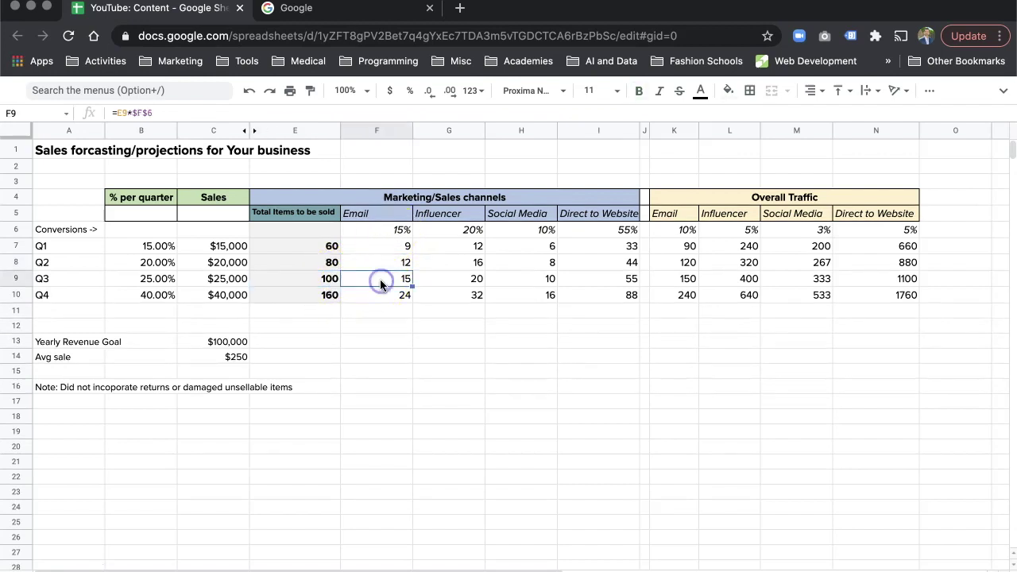
{"action": "left_click", "coordinate": [332, 295]}
{"action": "left_click", "coordinate": [375, 293]}
{"action": "left_click", "coordinate": [399, 247]}
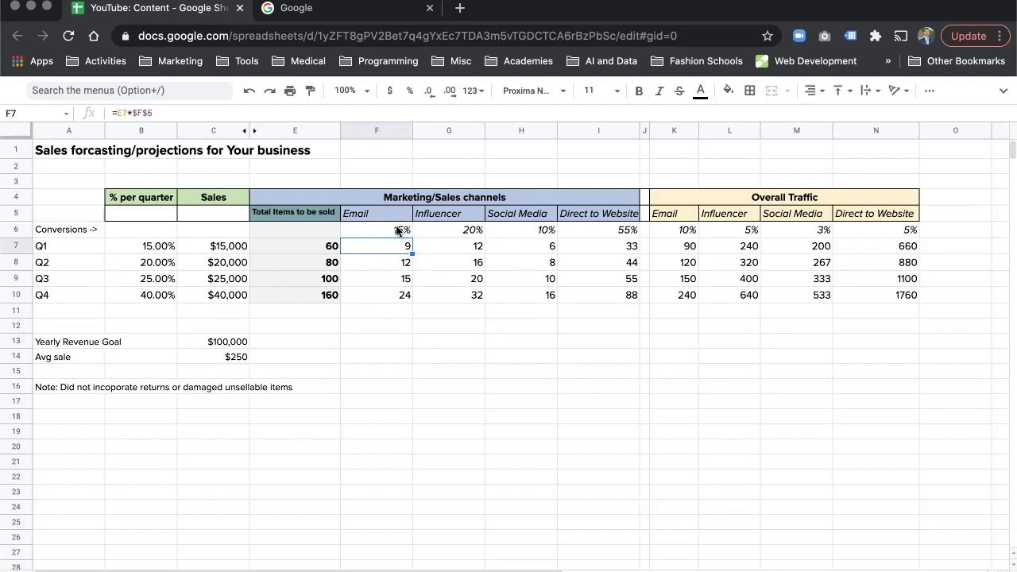
{"action": "left_click", "coordinate": [401, 248]}
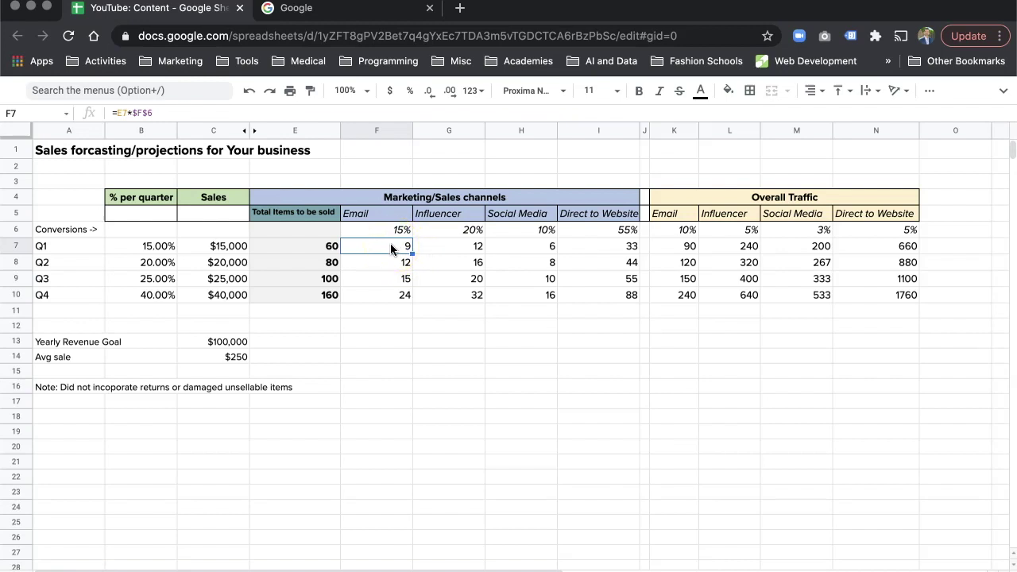
{"action": "left_click", "coordinate": [387, 265]}
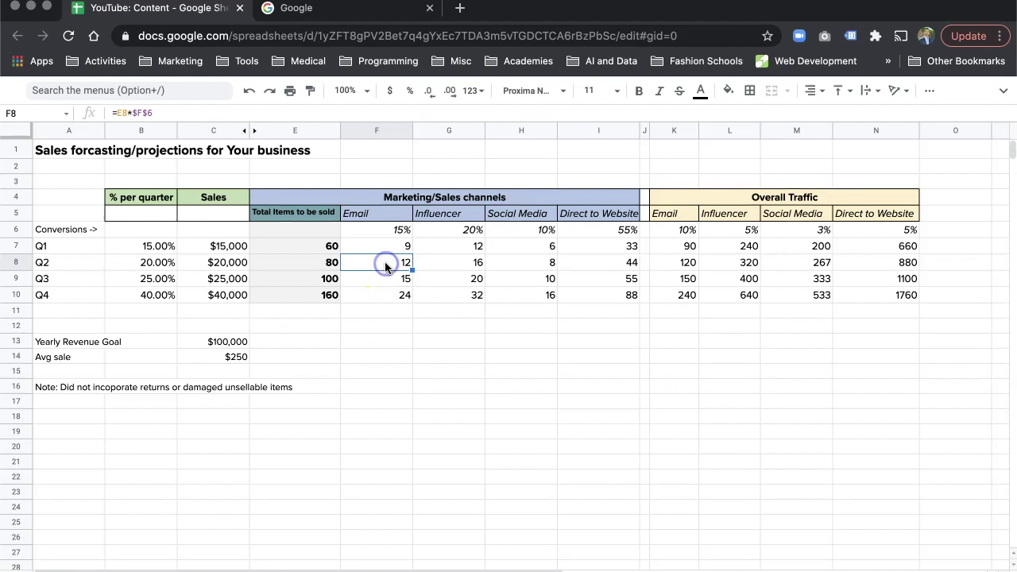
- Examine the Influencer channel's percentage and its Q1 to Q3 formulas against the total items to be sold
{"action": "left_click", "coordinate": [473, 230]}
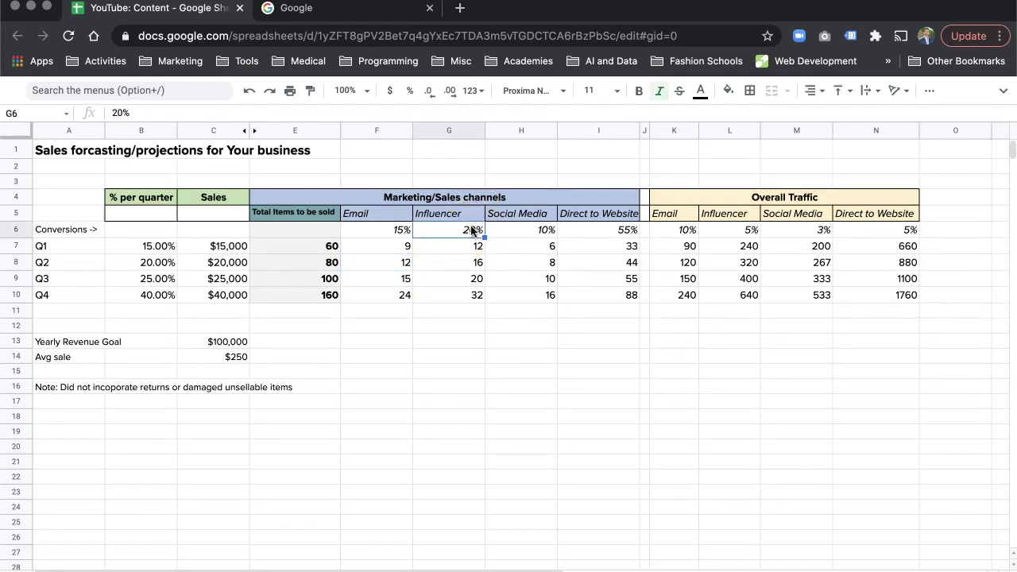
{"action": "left_click", "coordinate": [469, 234]}
{"action": "left_click", "coordinate": [461, 245]}
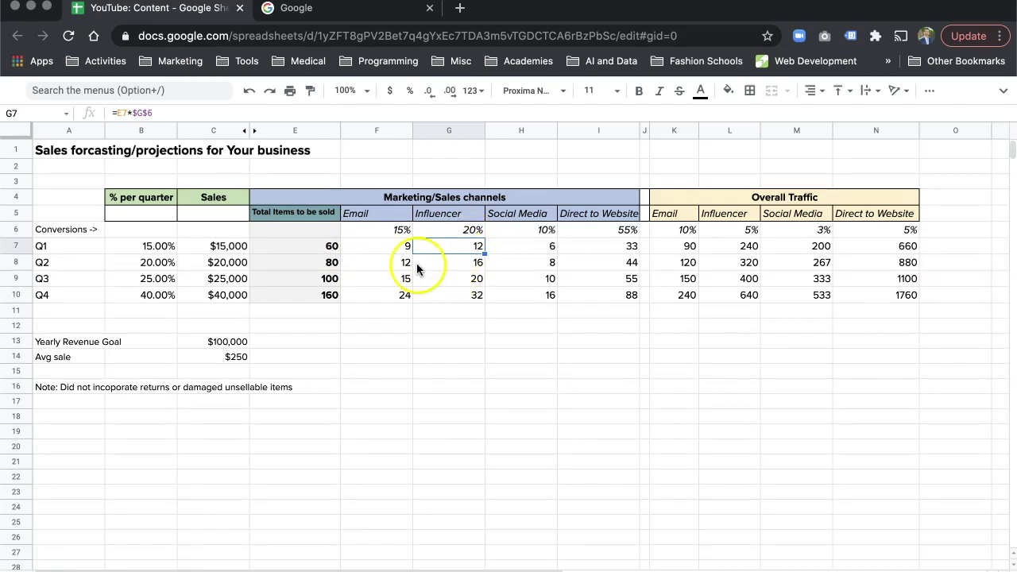
{"action": "left_click", "coordinate": [335, 267]}
{"action": "left_click", "coordinate": [473, 263]}
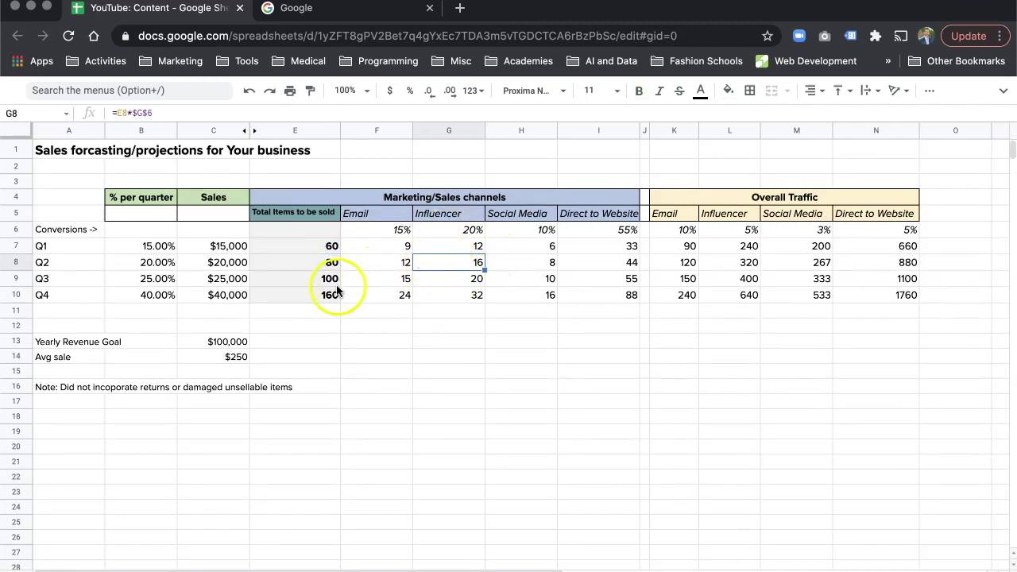
{"action": "left_click", "coordinate": [455, 277]}
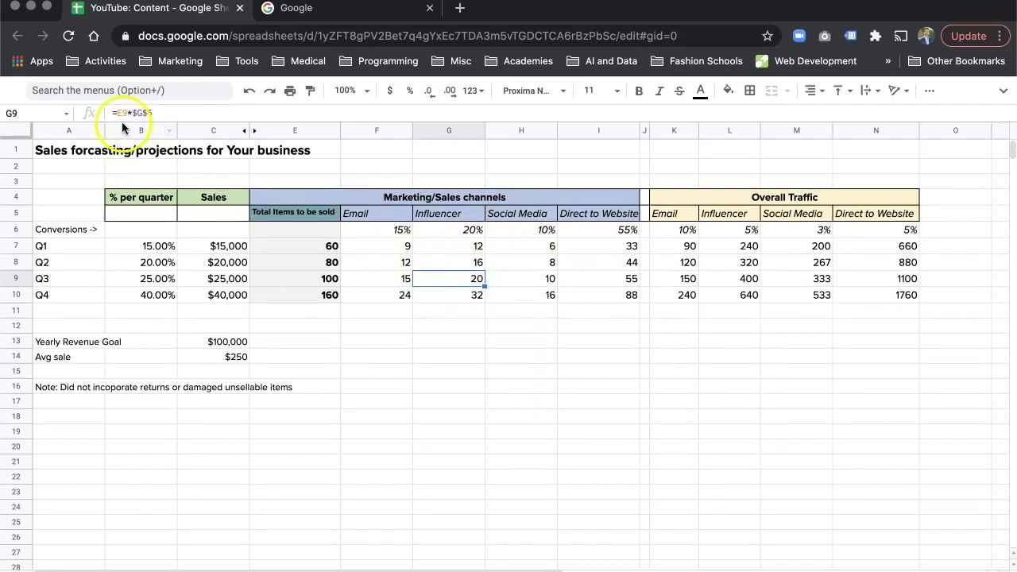
- Examine the Marketing/Sales channel percentages in F6:I6 against the quarterly items per channel in F7:I10, including Email's Q1 and Q2 formulas
{"action": "left_click", "coordinate": [540, 228]}
{"action": "left_click", "coordinate": [604, 229]}
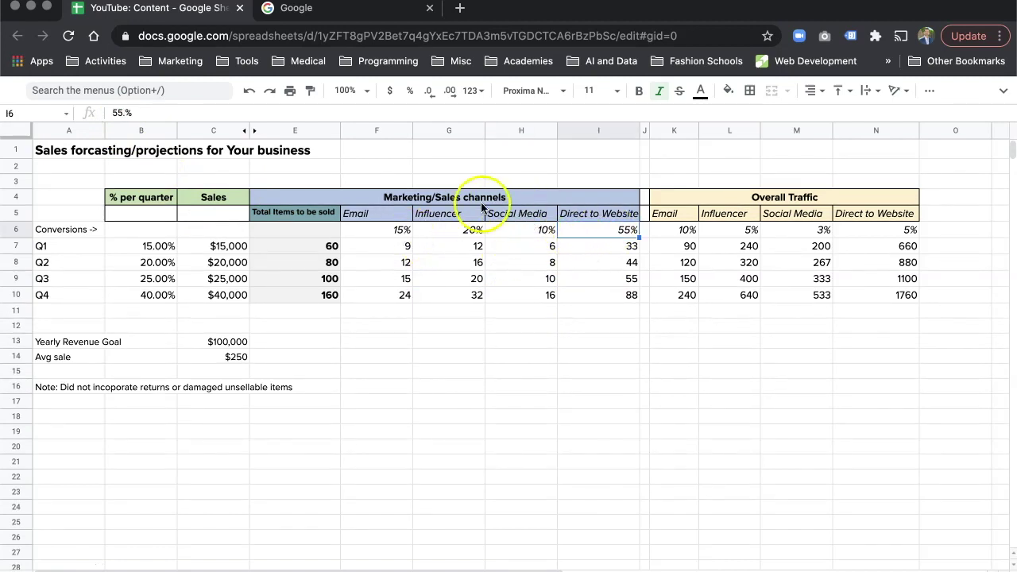
{"action": "left_click_drag", "start_coordinate": [392, 246], "coordinate": [606, 302]}
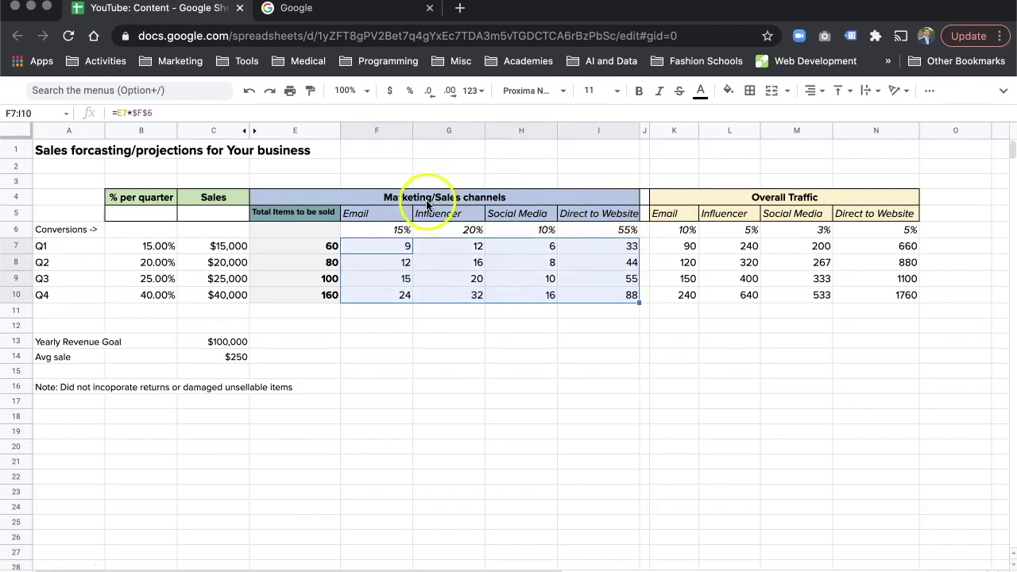
{"action": "left_click", "coordinate": [438, 358]}
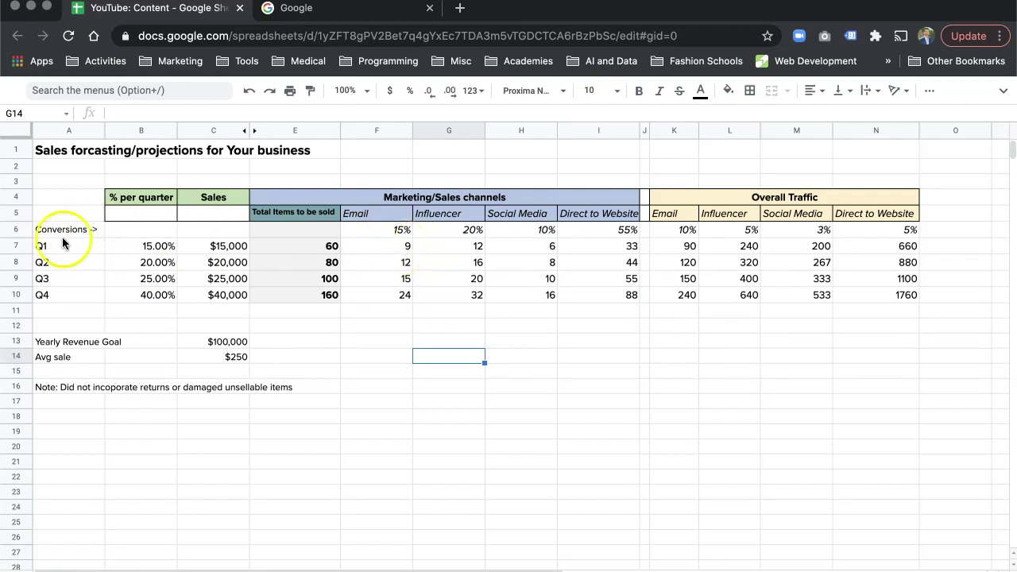
{"action": "left_click", "coordinate": [390, 248]}
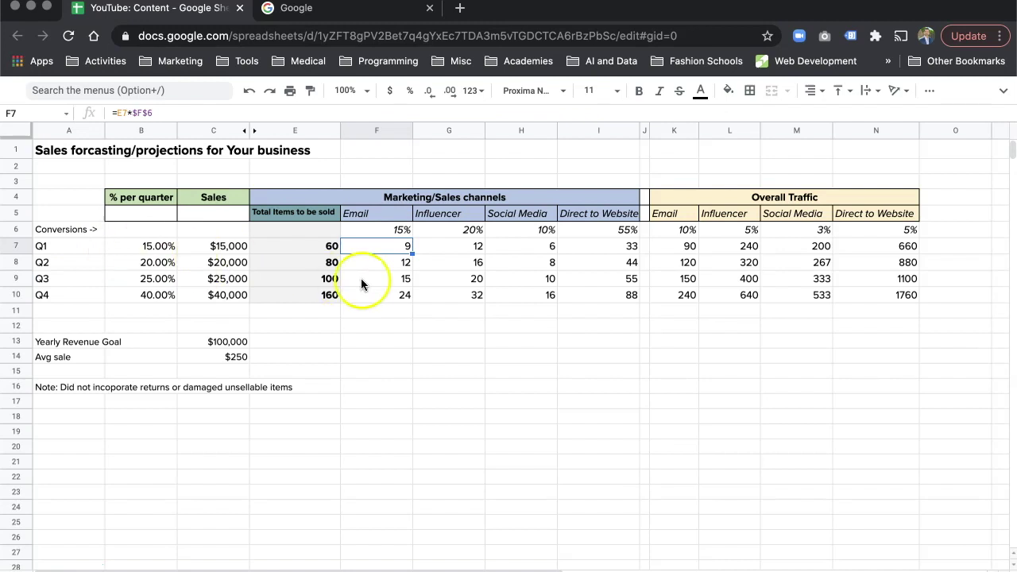
{"action": "left_click", "coordinate": [380, 262]}
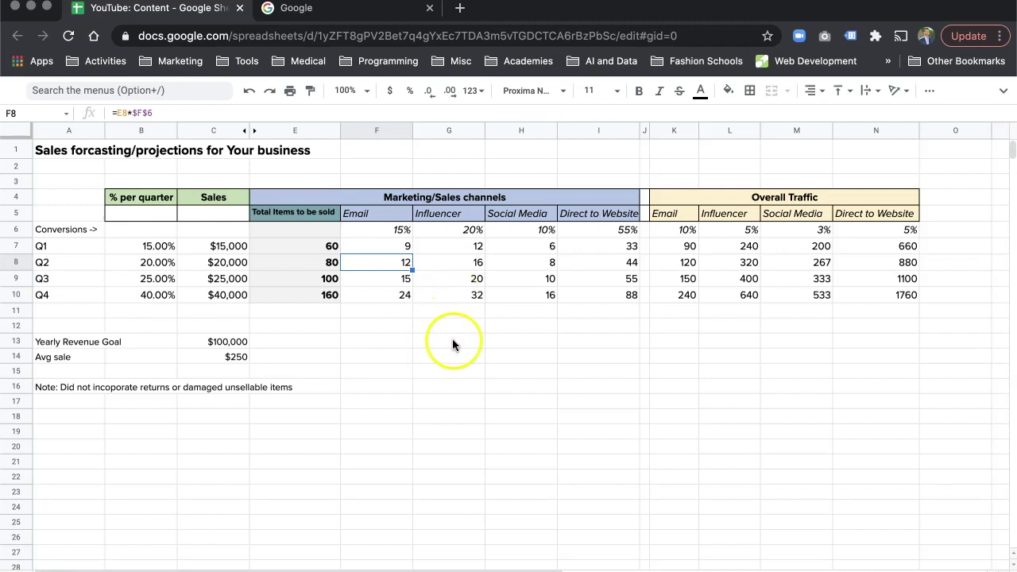
{"action": "left_click", "coordinate": [402, 230]}
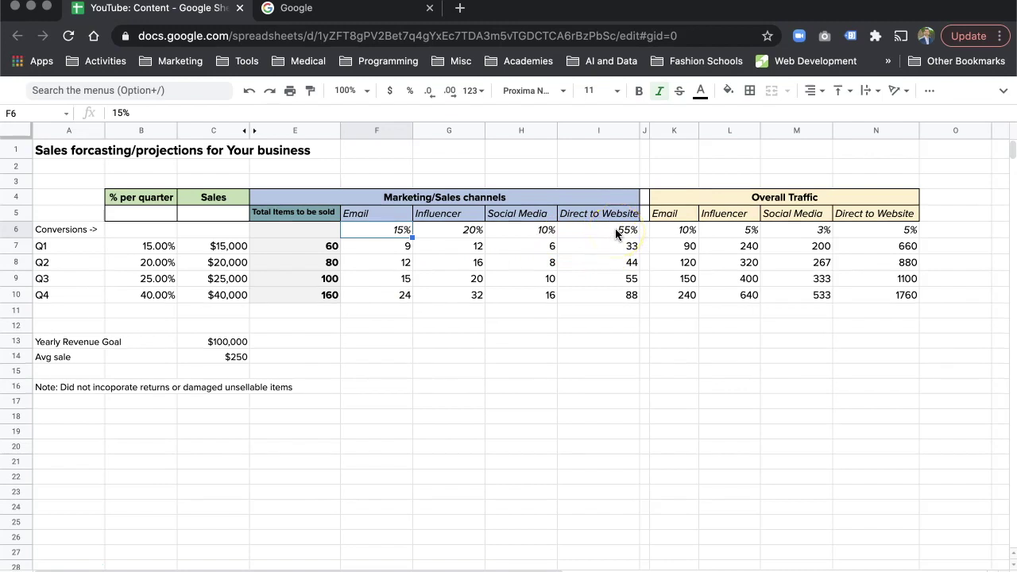
{"action": "left_click_drag", "start_coordinate": [615, 228], "coordinate": [401, 237]}
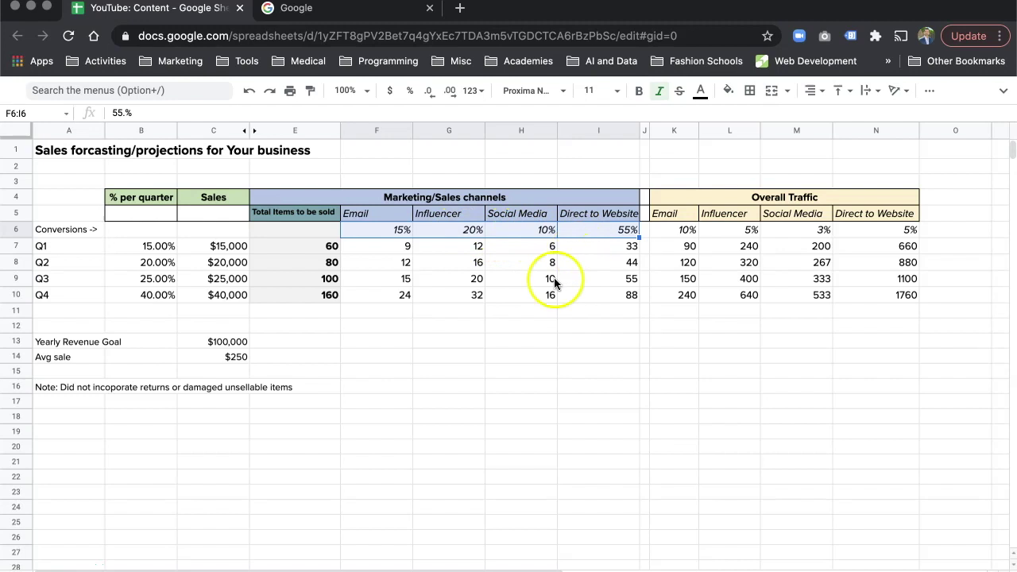
{"action": "left_click", "coordinate": [538, 343]}
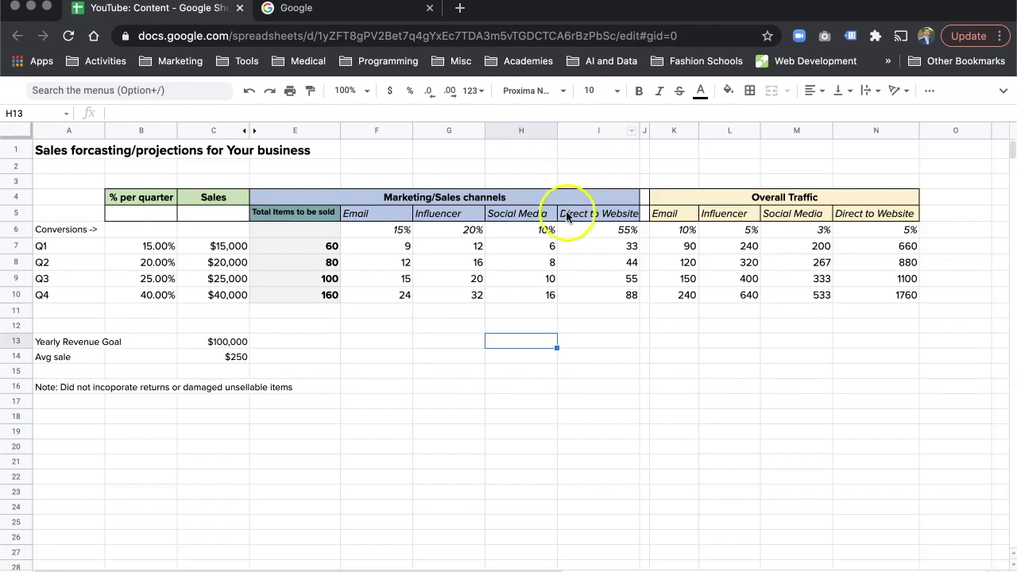
- Insert a column before Direct to Website under Marketing/Sales channels and head it FB paid ads
{"action": "left_click", "coordinate": [596, 131]}
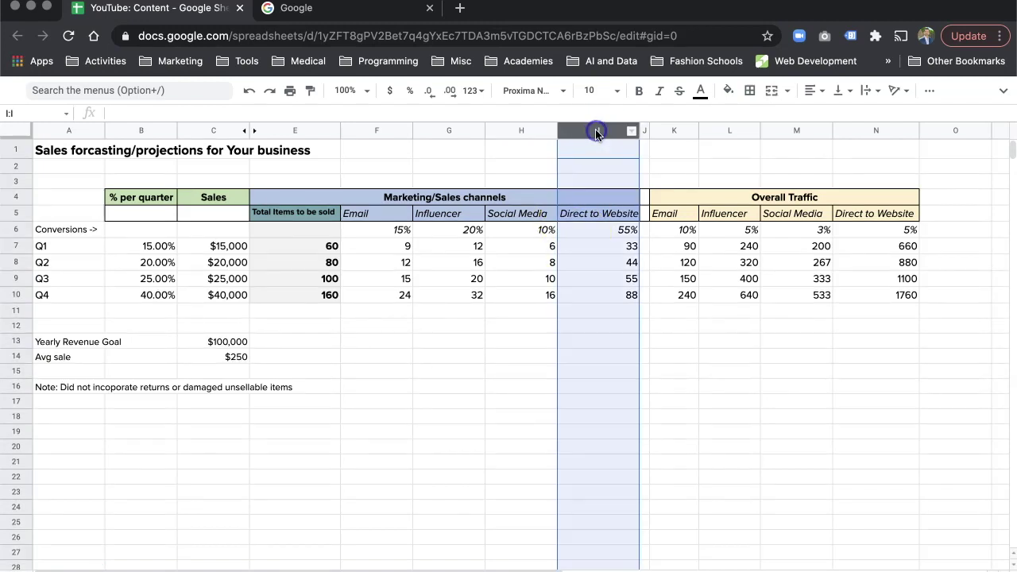
{"action": "right_click", "coordinate": [597, 129]}
{"action": "left_click", "coordinate": [643, 237]}
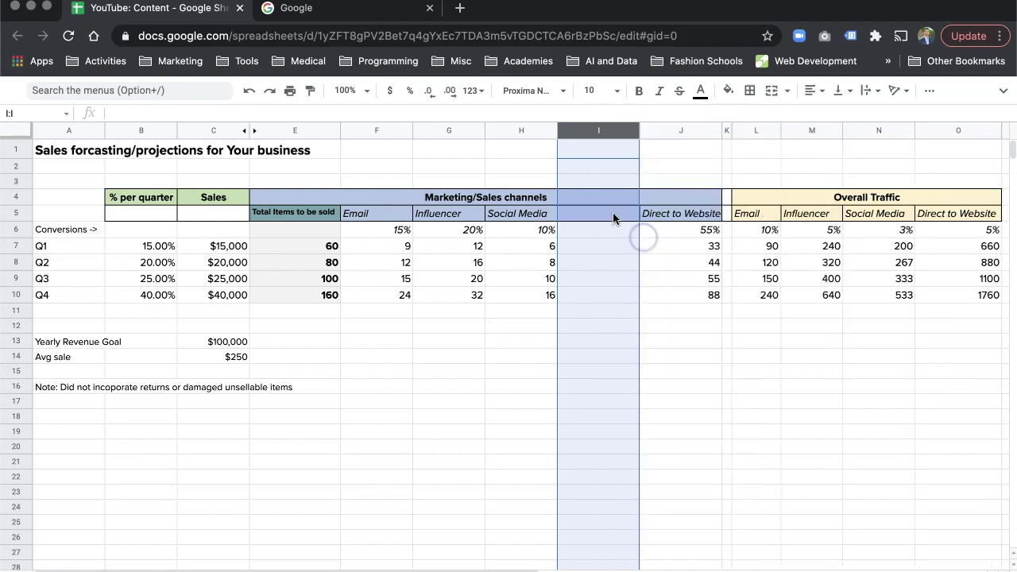
{"action": "left_click", "coordinate": [591, 210]}
{"action": "type", "text": "F"}
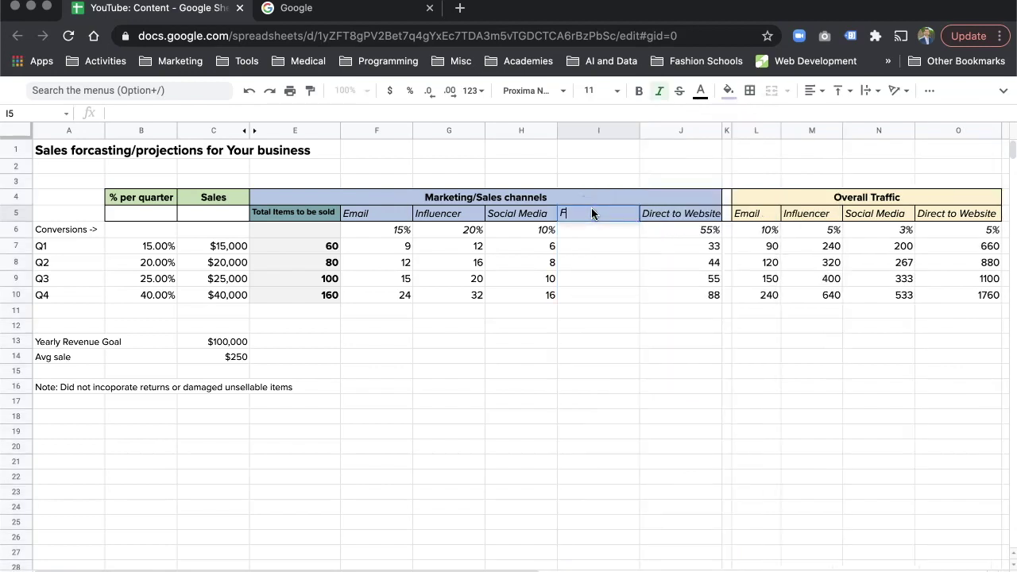
{"action": "type", "text": "B paid ads"}
- In the Conversions row, set the FB paid ads percentage to 10% and the Direct to Website percentage to 45%
{"action": "left_click", "coordinate": [594, 230]}
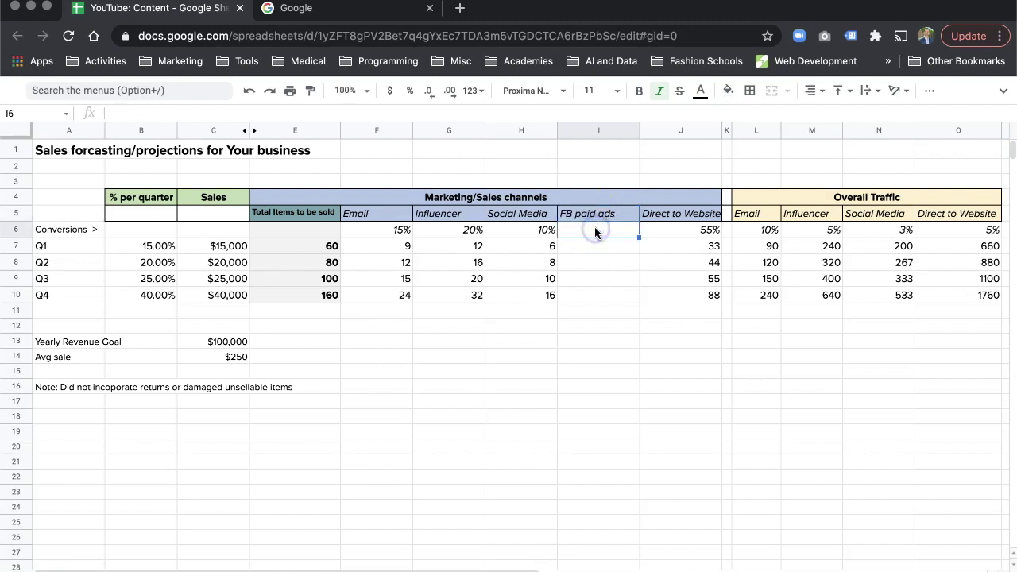
{"action": "type", "text": "10"}
{"action": "left_click", "coordinate": [623, 243]}
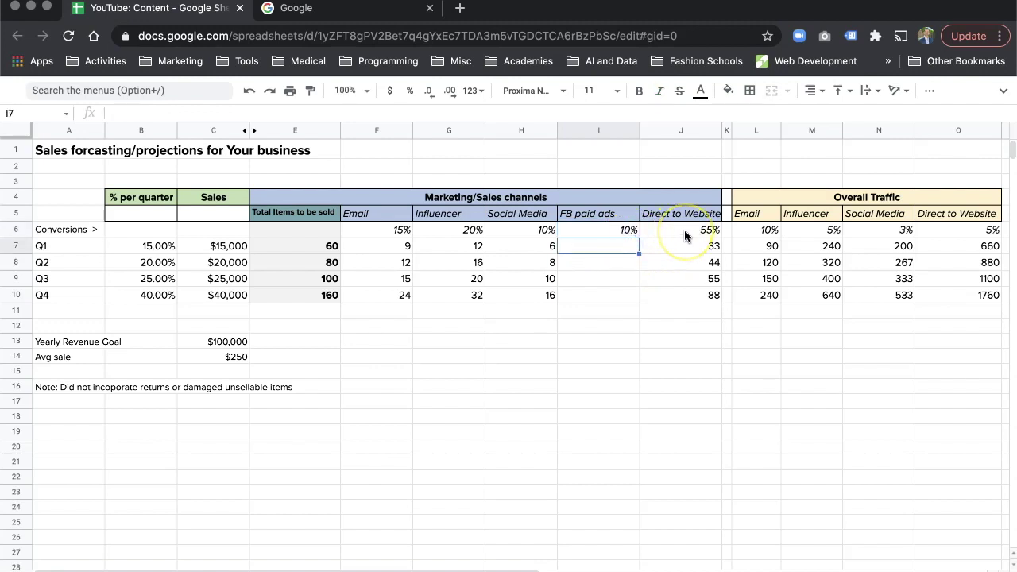
{"action": "left_click", "coordinate": [691, 229]}
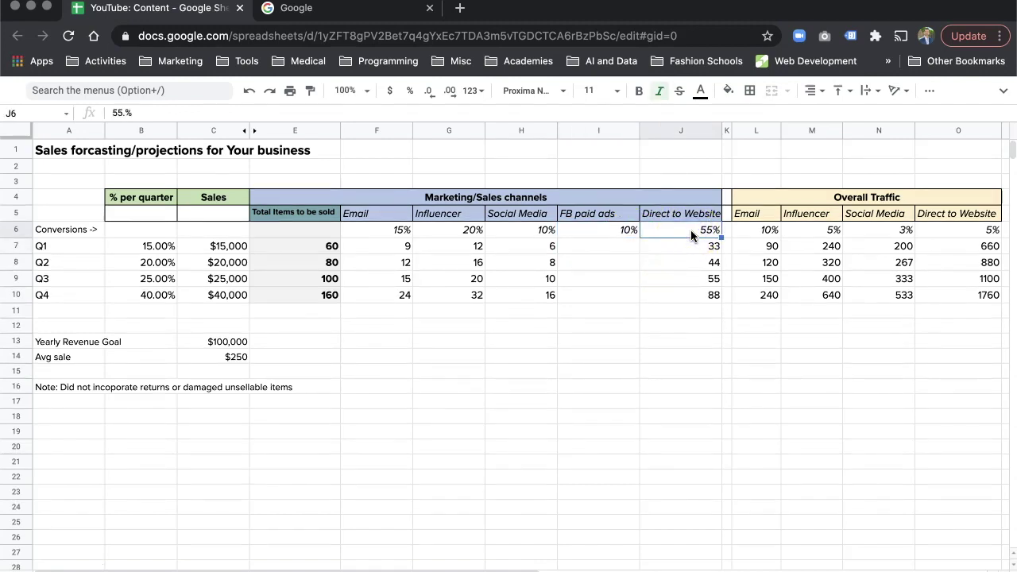
{"action": "type", "text": "45"}
{"action": "left_click", "coordinate": [664, 332]}
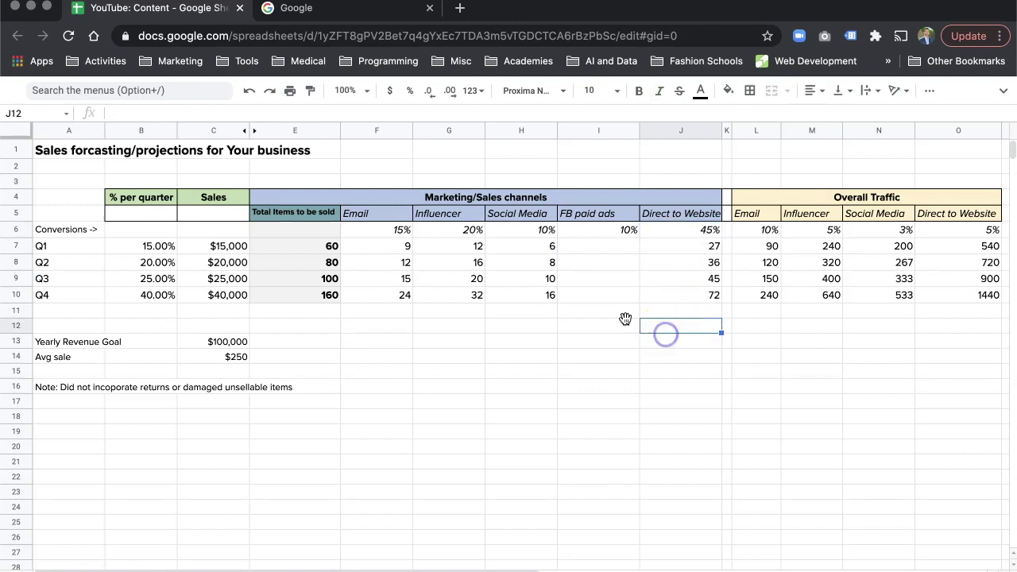
{"action": "left_click", "coordinate": [608, 247]}
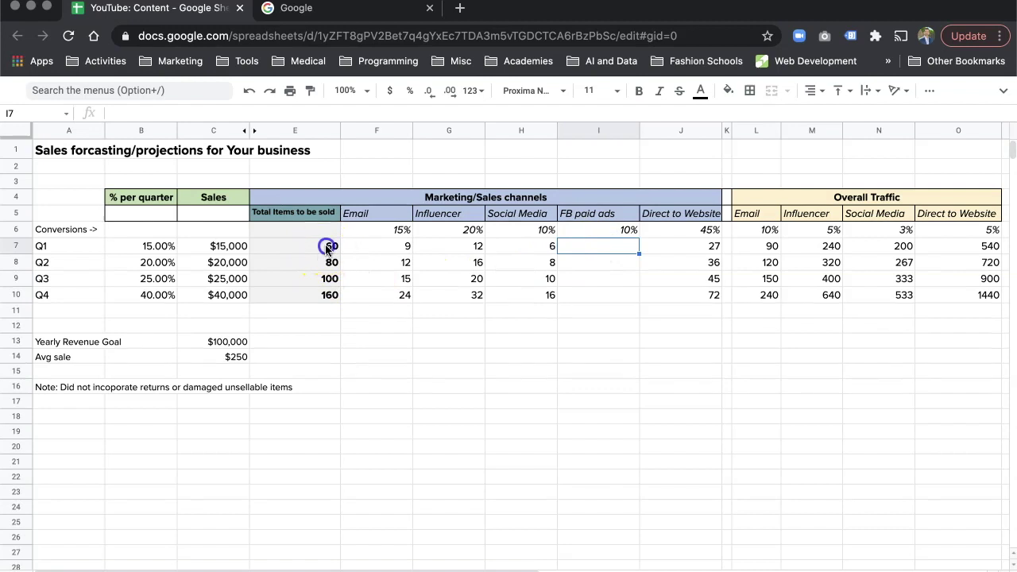
{"action": "left_click", "coordinate": [326, 248]}
{"action": "type", "text": "*"}
{"action": "left_click", "coordinate": [578, 233]}
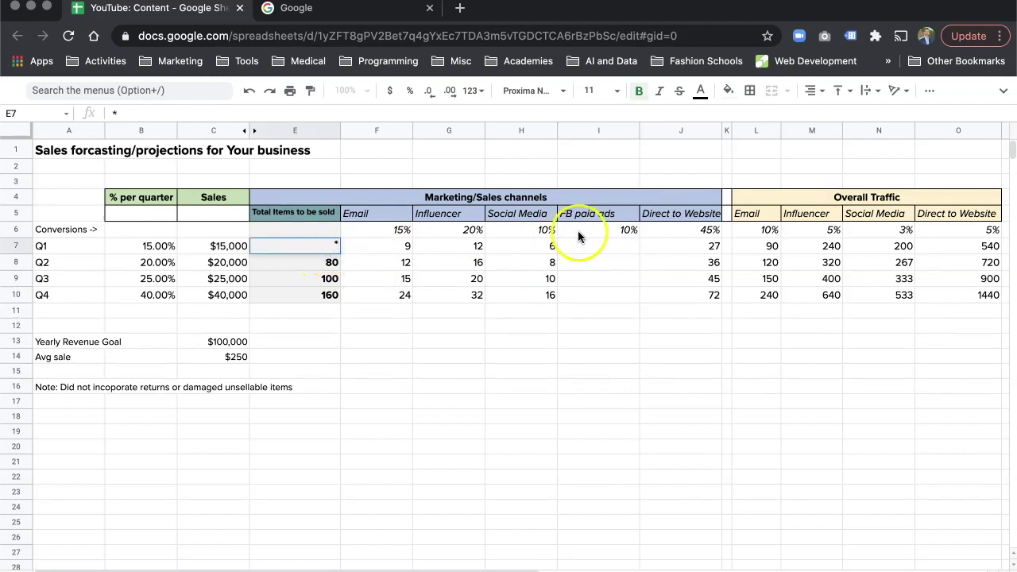
{"action": "key", "text": "BackSpace"}
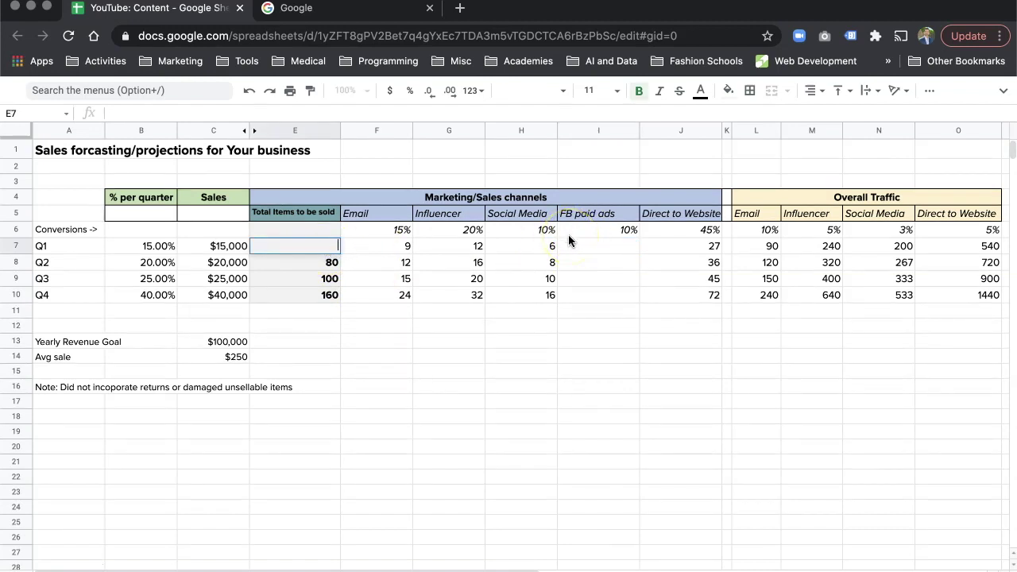
{"action": "left_click", "coordinate": [381, 431]}
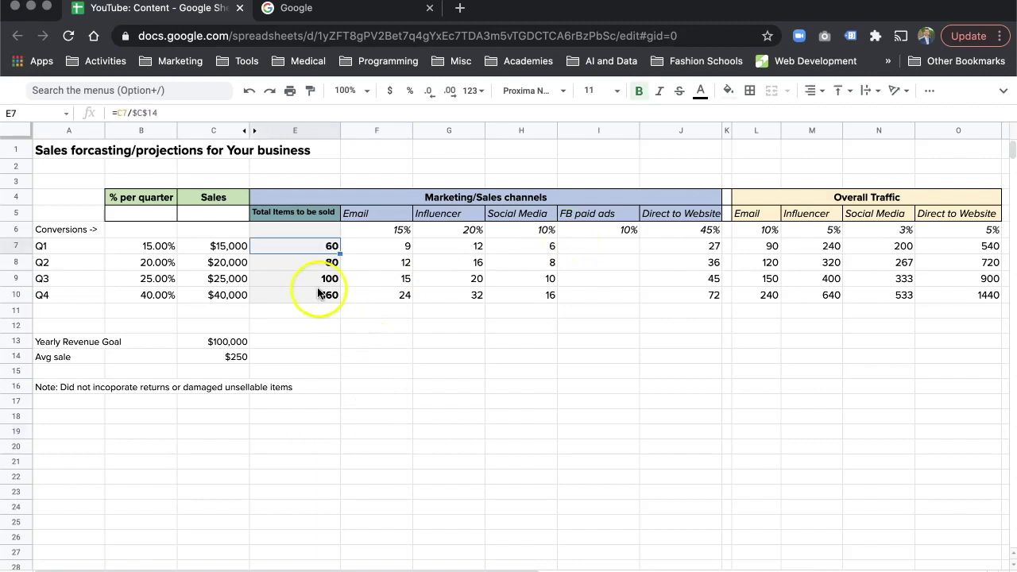
- Enter the FB paid ads Q1 formula in I7, multiplying total items to be sold in E7 by the percentage in I6
{"action": "left_click", "coordinate": [583, 247]}
{"action": "type", "text": "="}
{"action": "left_click", "coordinate": [328, 246]}
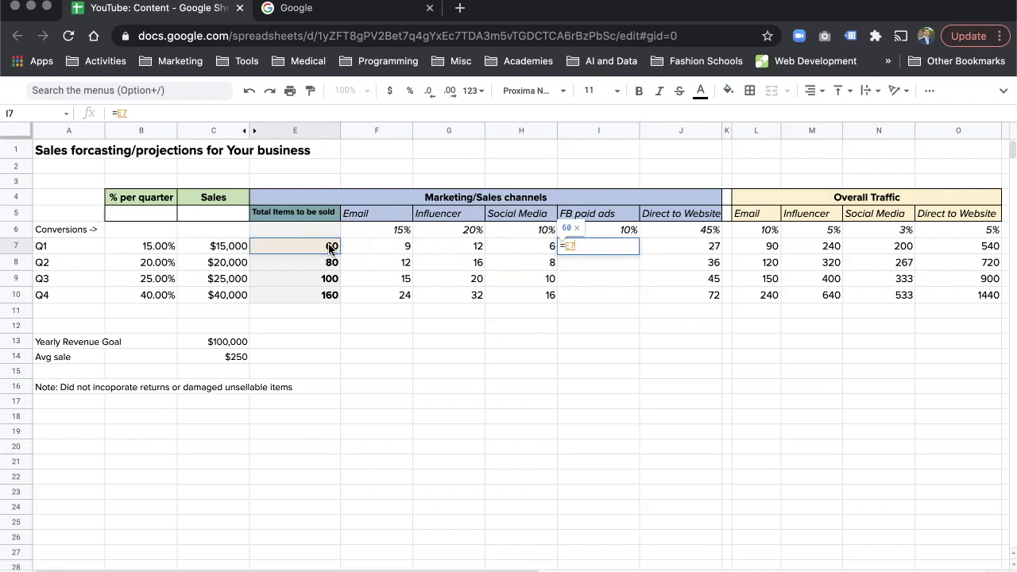
{"action": "type", "text": "*"}
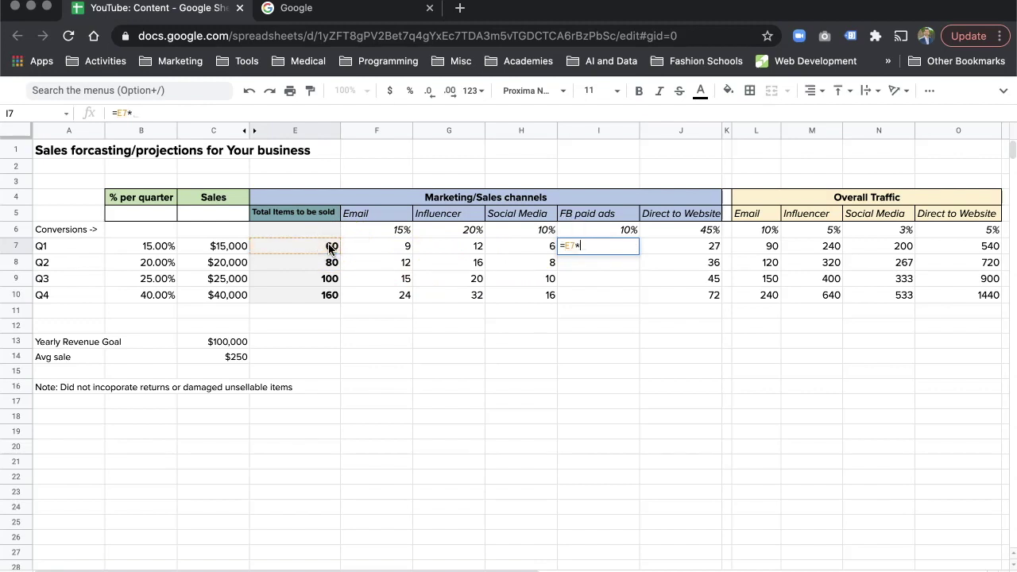
{"action": "left_click", "coordinate": [628, 231]}
{"action": "key", "text": "Return"}
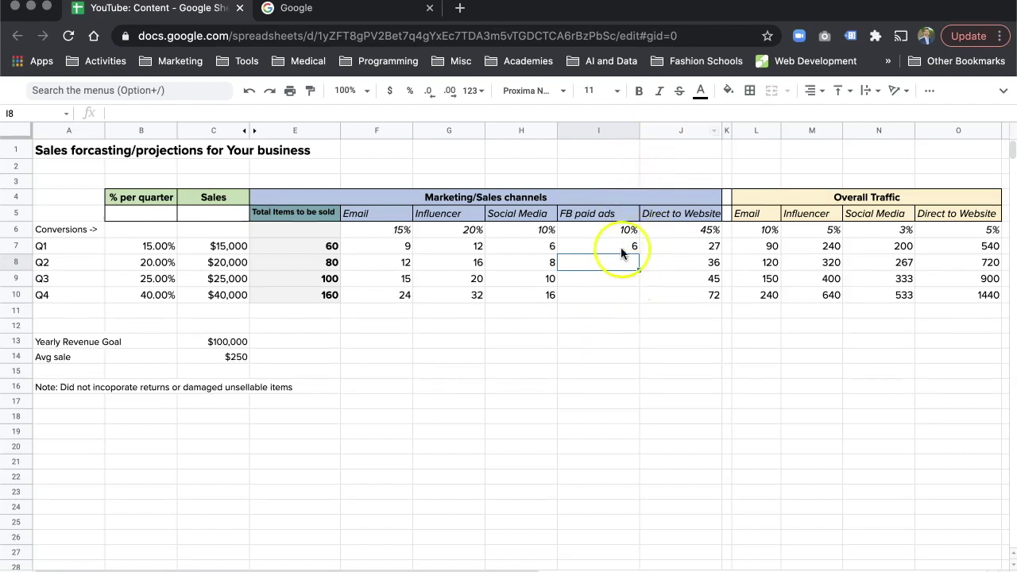
- Undo the FB paid ads additions, removing the inserted column and restoring the Direct to Website percentage
{"action": "key", "text": "Up"}
{"action": "key", "text": "BackSpace"}
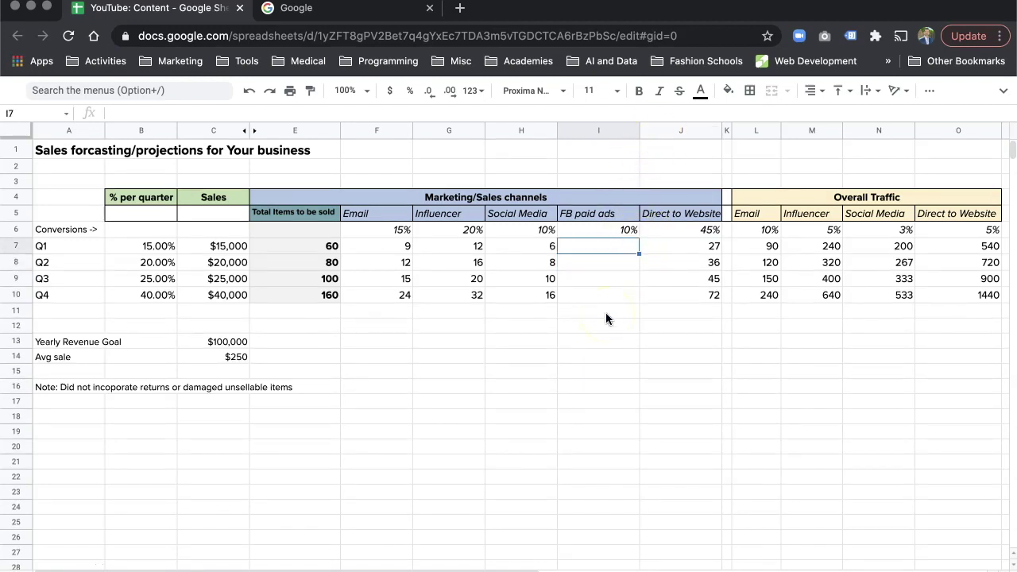
{"action": "key", "text": "Up"}
{"action": "key", "text": "BackSpace"}
{"action": "key", "text": "Right"}
{"action": "key", "text": "Left"}
{"action": "key", "text": "Up"}
{"action": "key", "text": "BackSpace"}
{"action": "key", "text": "ctrl+space"}
{"action": "key", "text": "super+alt+minus"}
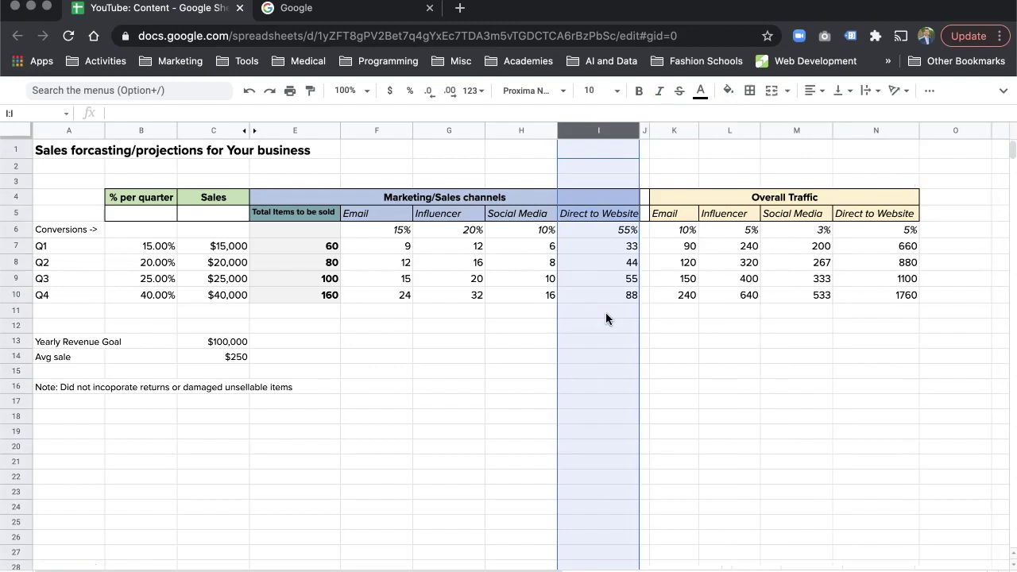
{"action": "left_click", "coordinate": [519, 354]}
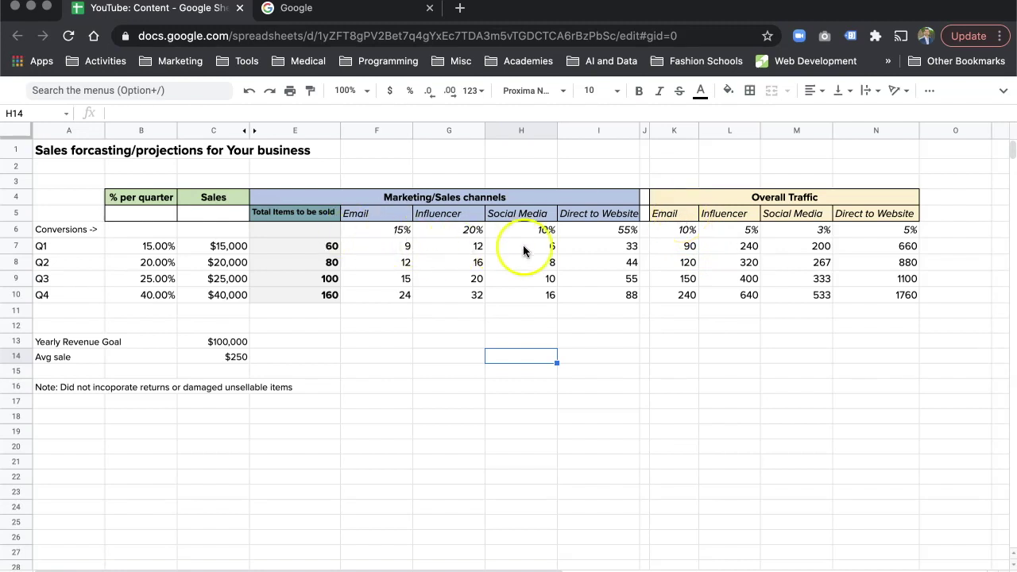
- Review the Overall Traffic conversion percentages for Email, Influencer, Social Media and Direct to Website in K6:N6
{"action": "left_click", "coordinate": [404, 247]}
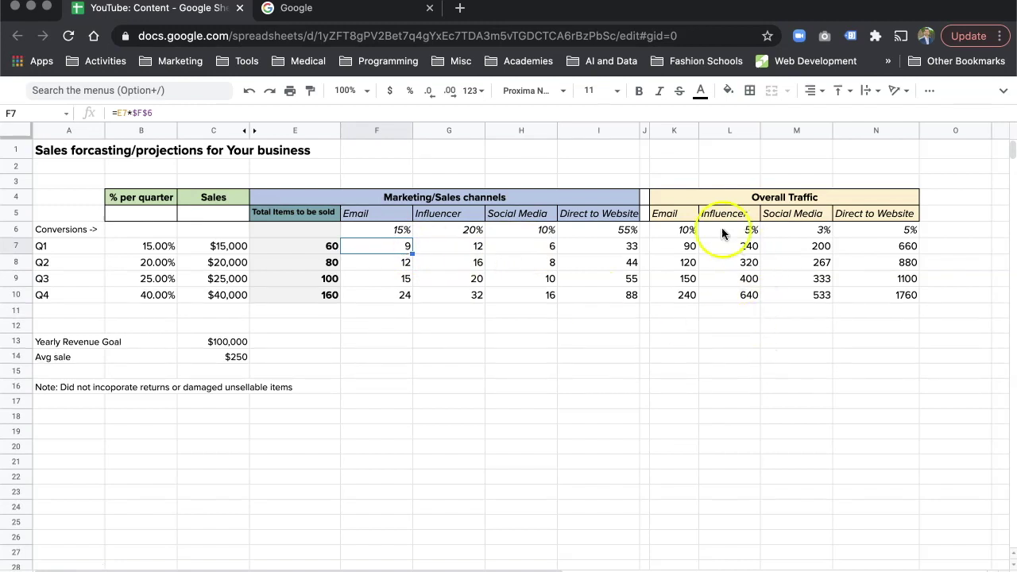
{"action": "left_click_drag", "start_coordinate": [680, 231], "coordinate": [898, 233]}
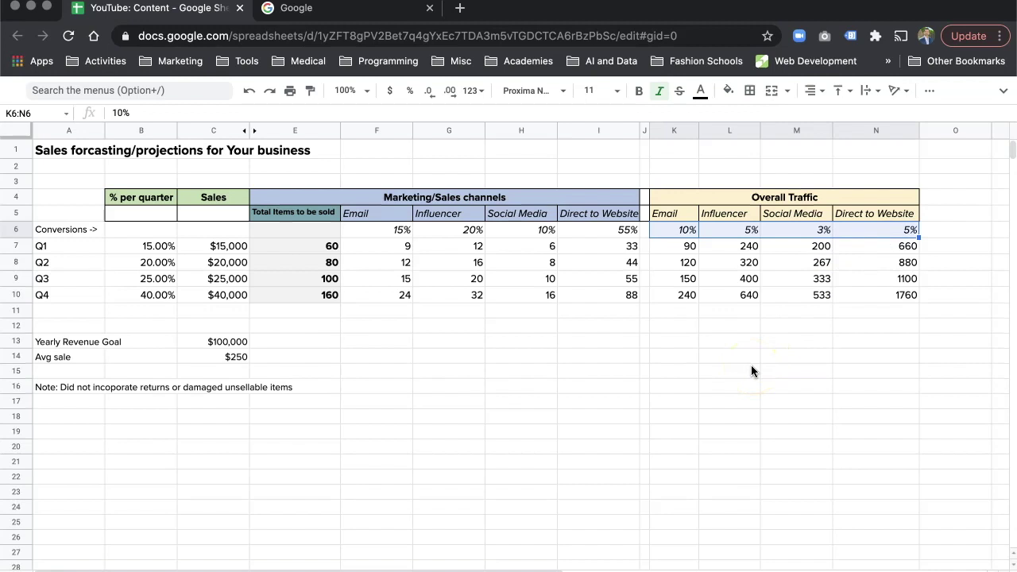
{"action": "left_click", "coordinate": [692, 231]}
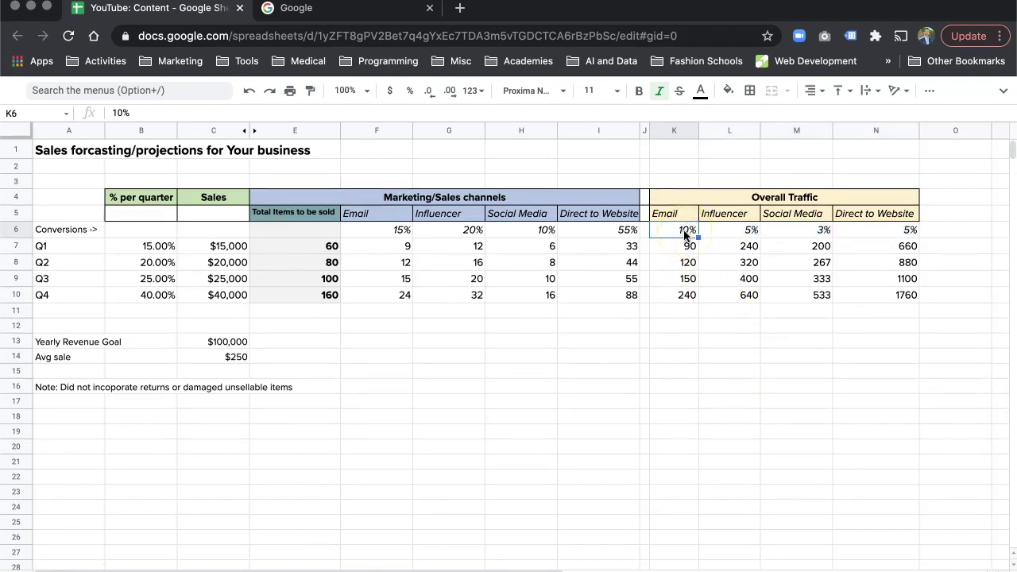
{"action": "left_click", "coordinate": [684, 233]}
{"action": "left_click", "coordinate": [749, 231]}
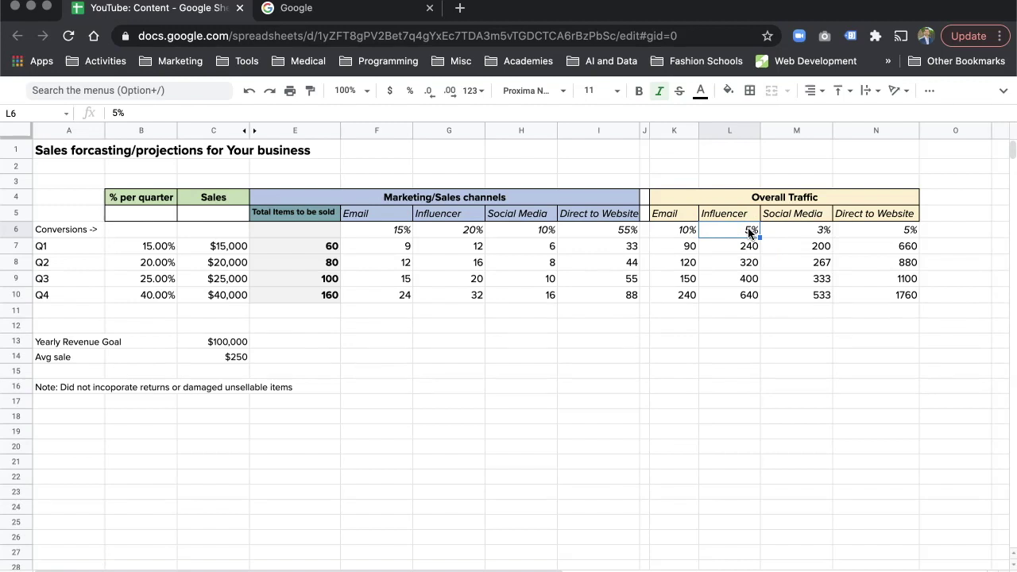
{"action": "left_click", "coordinate": [749, 230]}
{"action": "left_click", "coordinate": [785, 227]}
{"action": "left_click", "coordinate": [891, 230]}
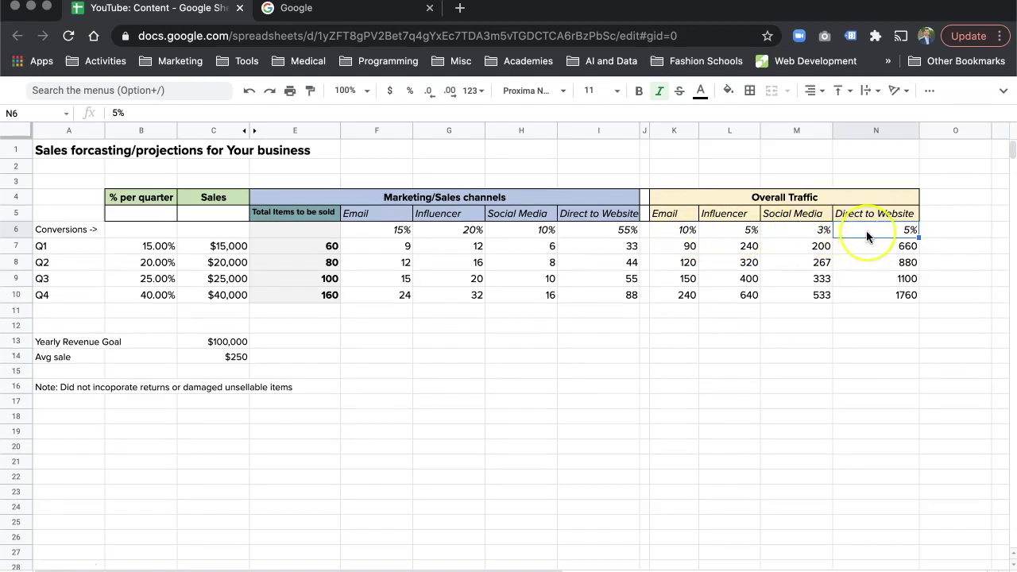
- Check Email's Q1 traffic formula against its Q1 items to be sold, and set the Overall Traffic Email conversion to 5%
{"action": "left_click", "coordinate": [688, 247]}
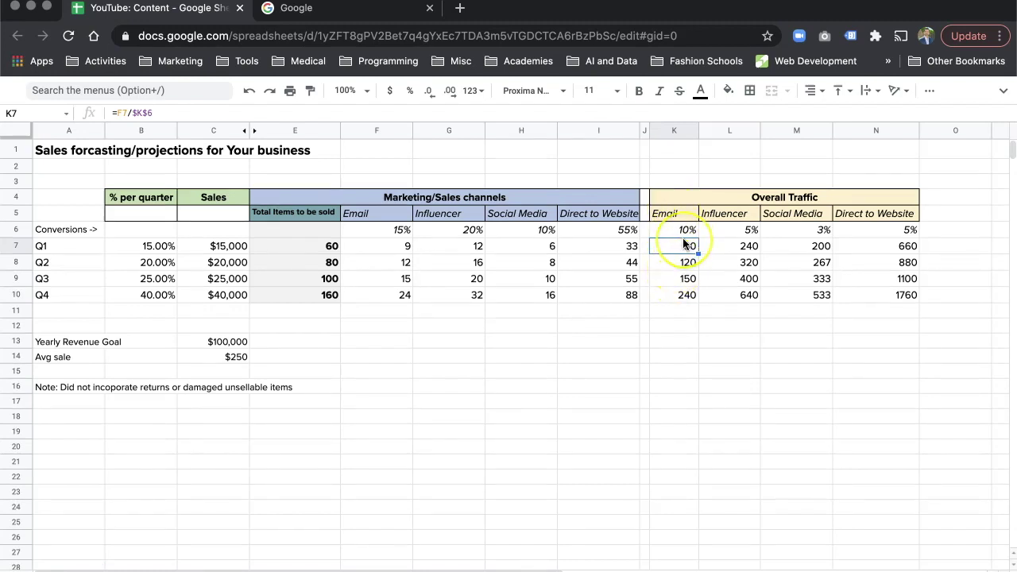
{"action": "left_click", "coordinate": [400, 249]}
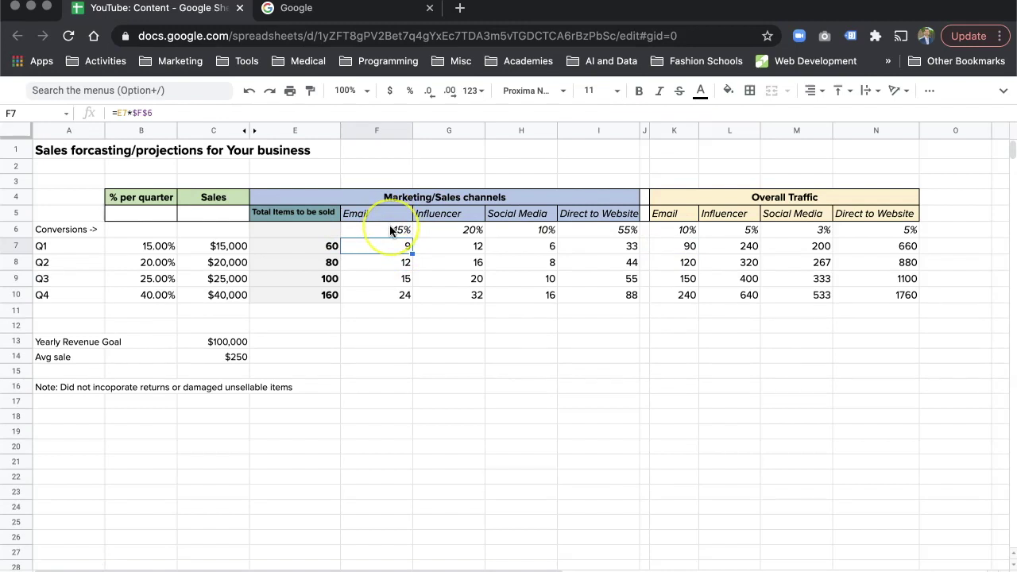
{"action": "left_click", "coordinate": [687, 246]}
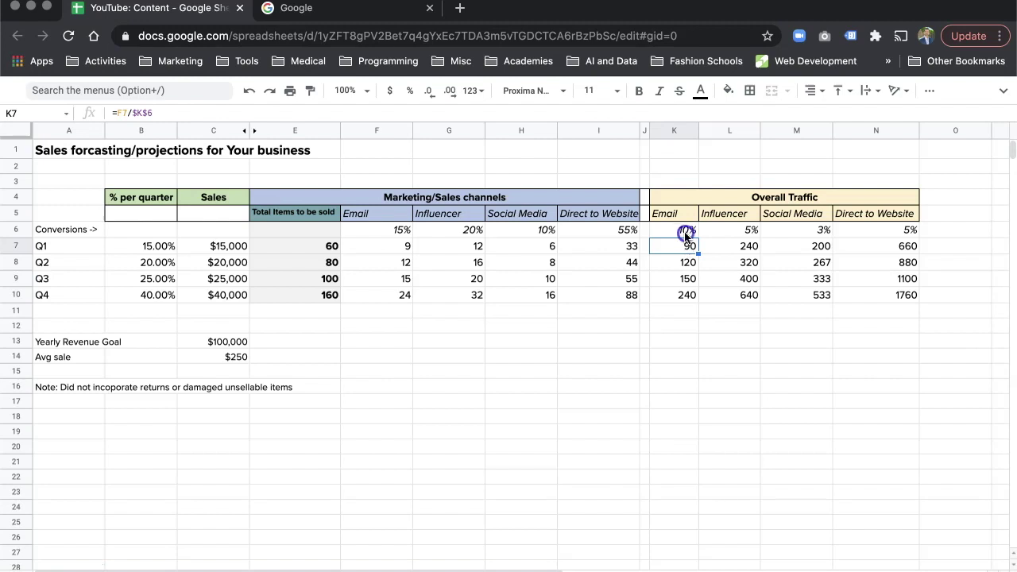
{"action": "left_click", "coordinate": [686, 233]}
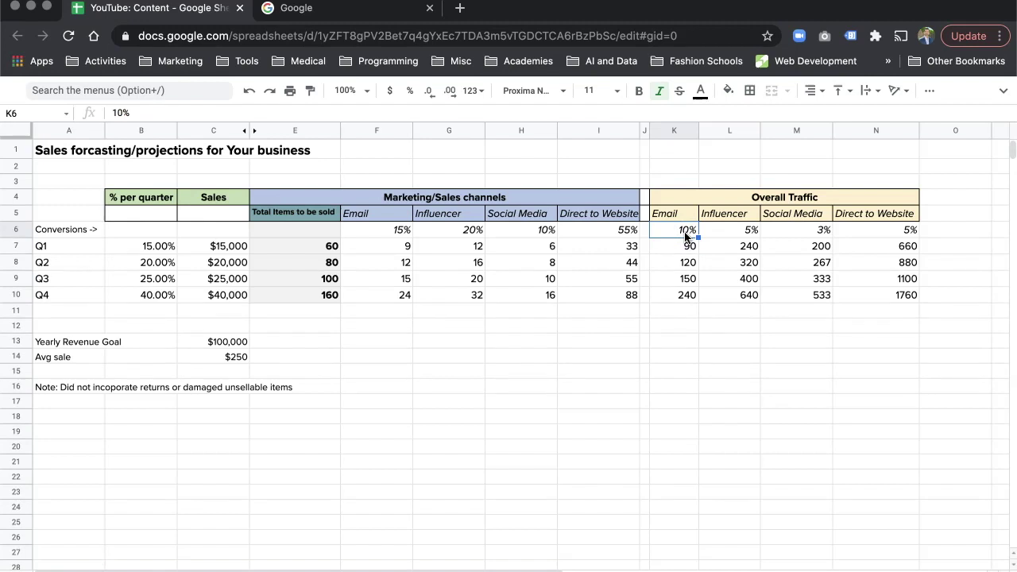
{"action": "type", "text": "5"}
{"action": "left_click", "coordinate": [680, 246]}
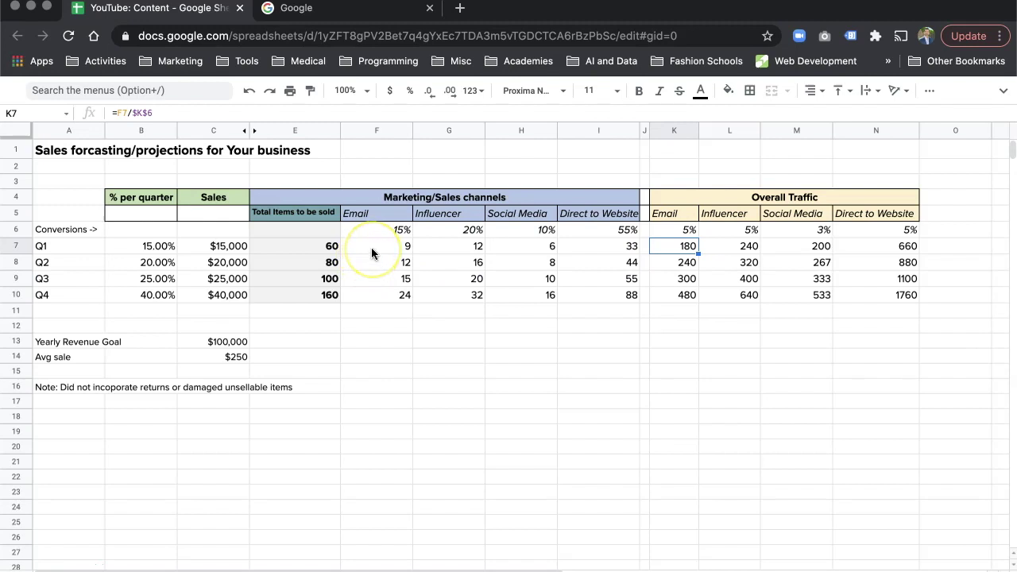
- Examine the Direct to Website Q1 traffic formula against its items and conversion percentage, then the conversion percentages in K6:N6
{"action": "left_click", "coordinate": [901, 232]}
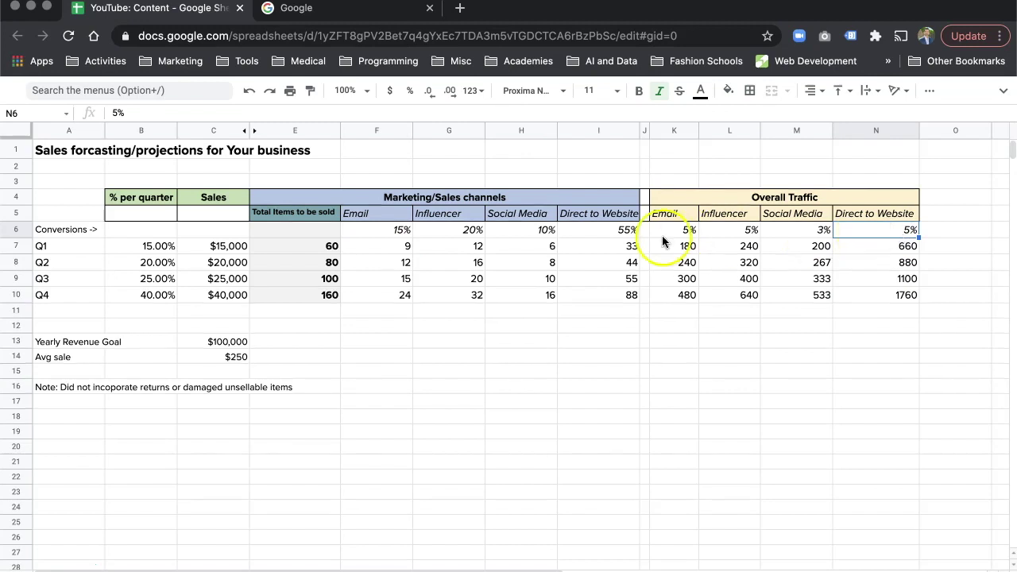
{"action": "left_click", "coordinate": [611, 242]}
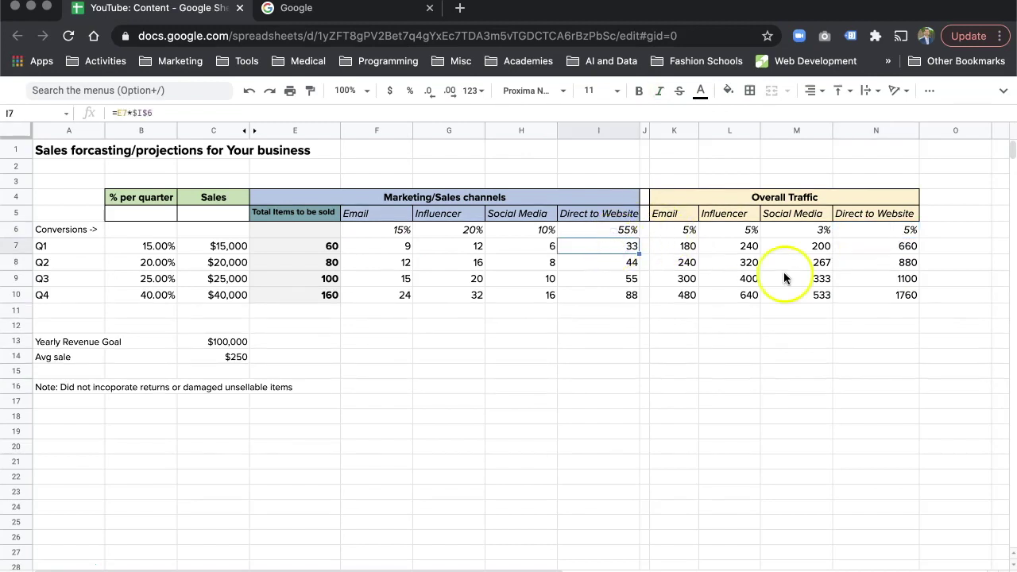
{"action": "left_click", "coordinate": [913, 247]}
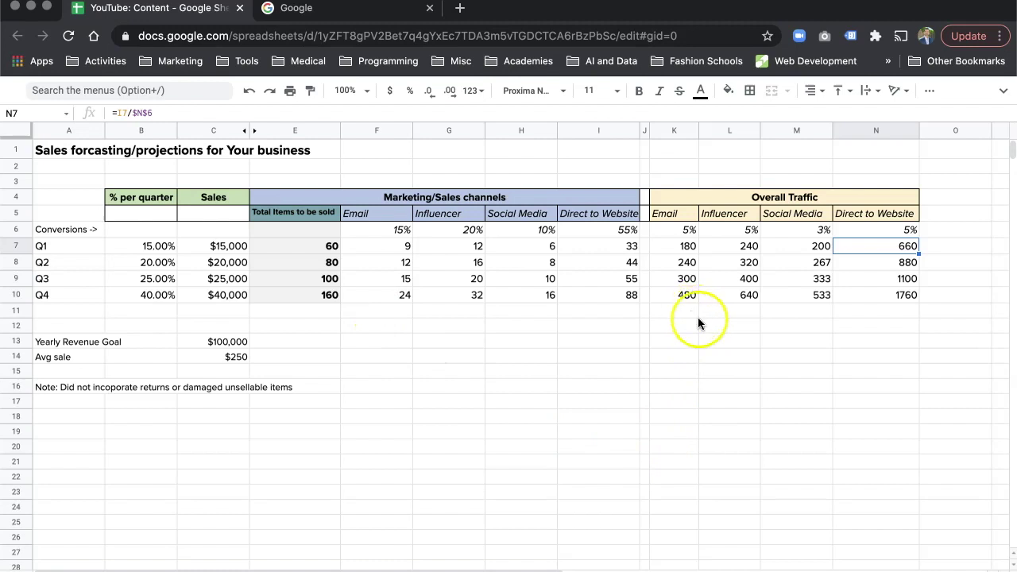
{"action": "left_click", "coordinate": [882, 311]}
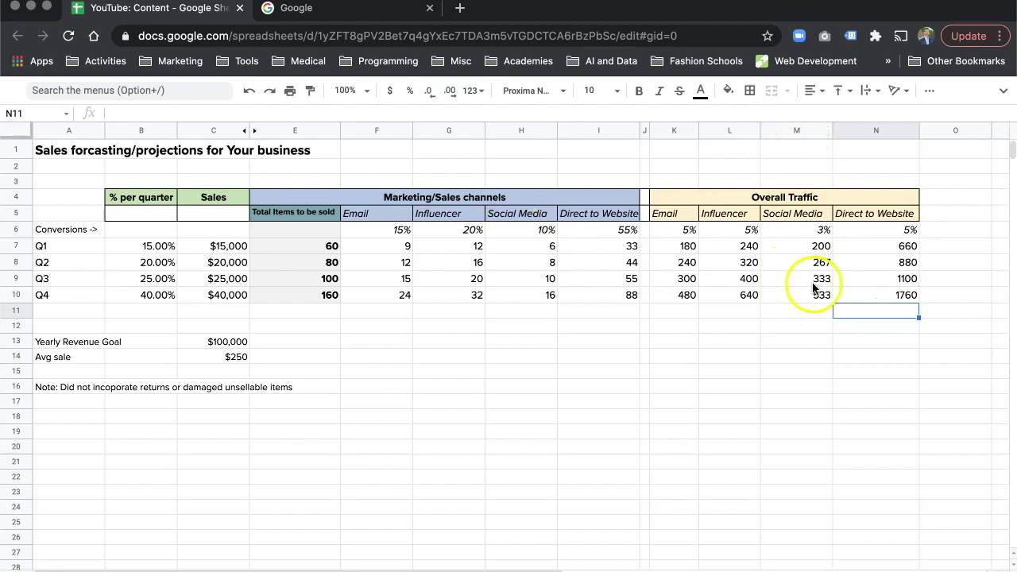
{"action": "left_click_drag", "start_coordinate": [688, 231], "coordinate": [884, 238]}
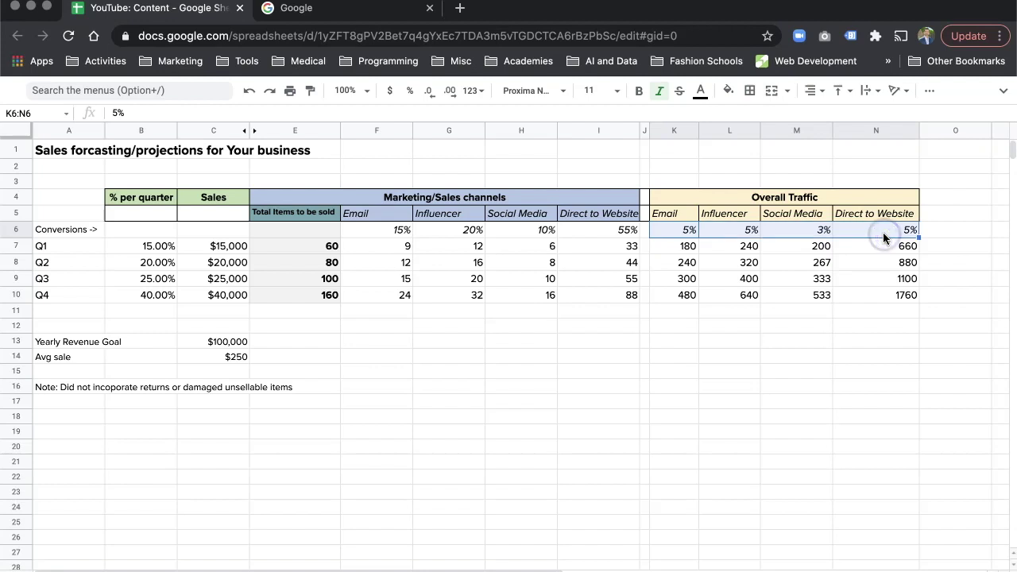